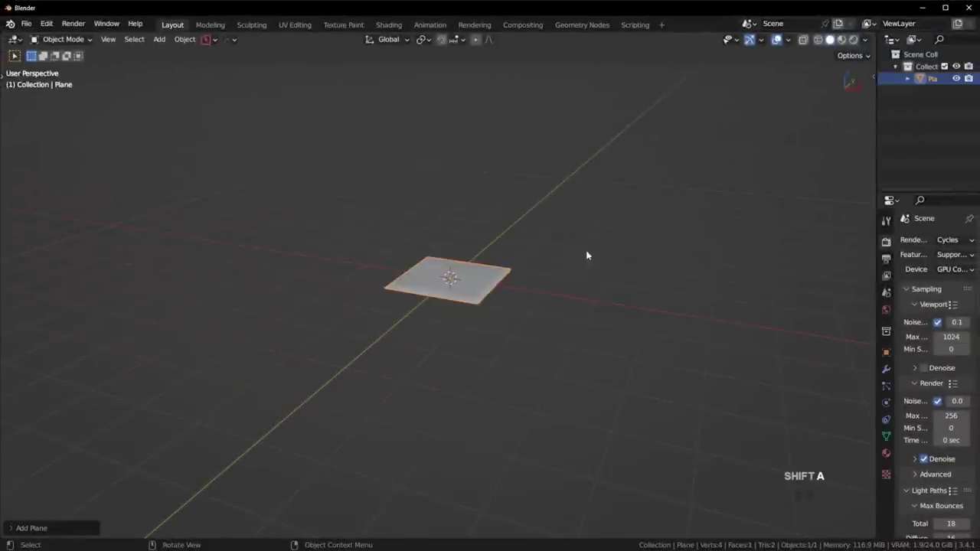
Step: Rotate the plane about the X axis into a steep tilt and scale it up to about 3.2 times its size
scroll(582, 301, "up", 2)
middle_click_drag(571, 310, 587, 346)
key("r")
key("x")
left_click(516, 396)
key("s")
left_click(17, 280)
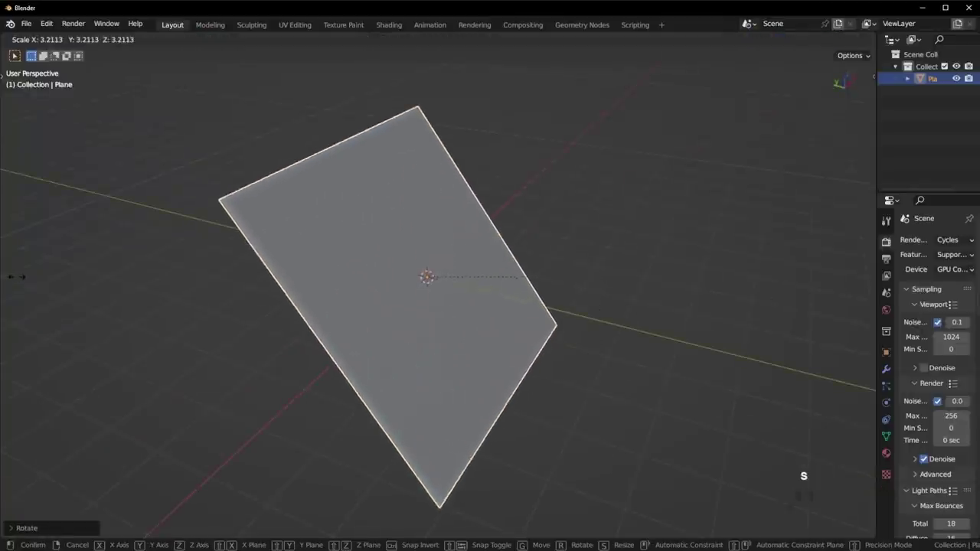
Step: Subdivide the plane's mesh twice to form a grid of four by four faces
middle_click_drag(485, 341, 470, 335)
key("Tab")
right_click(602, 268)
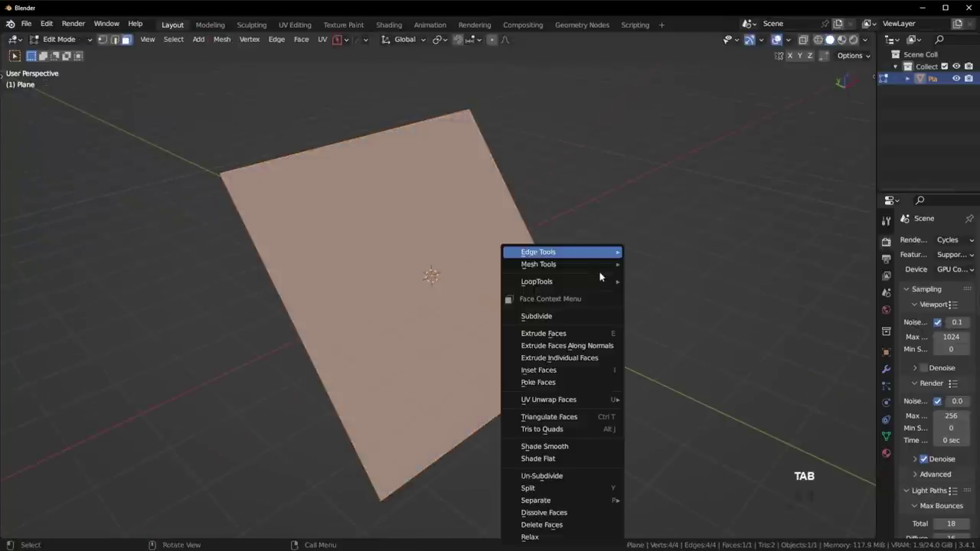
left_click(576, 317)
key("shift+r")
middle_click_drag(597, 314, 577, 322)
key("Tab")
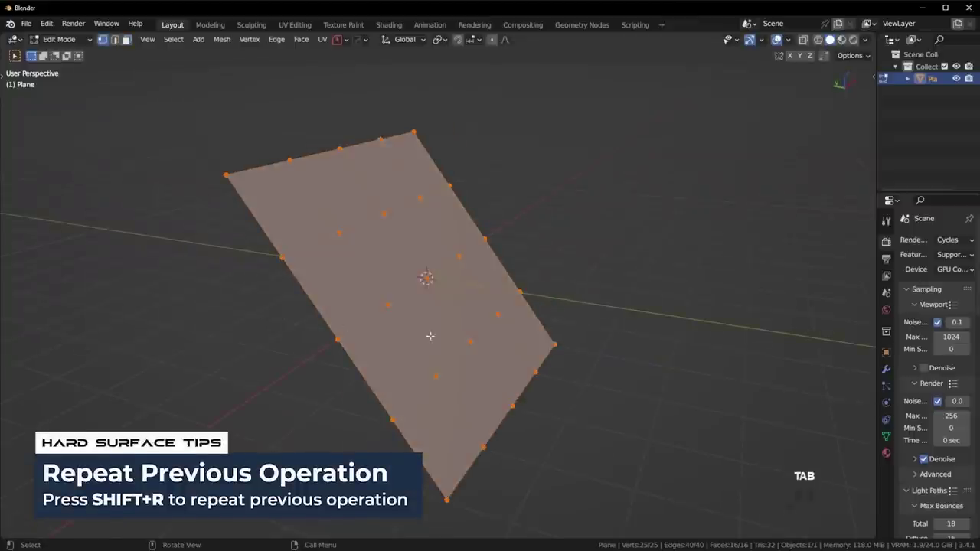
Step: Move the interior vertex beside the plane's centre, undo it, and move it again with proportional editing enabled
middle_click_drag(431, 337, 421, 328)
left_click(387, 302)
key("g")
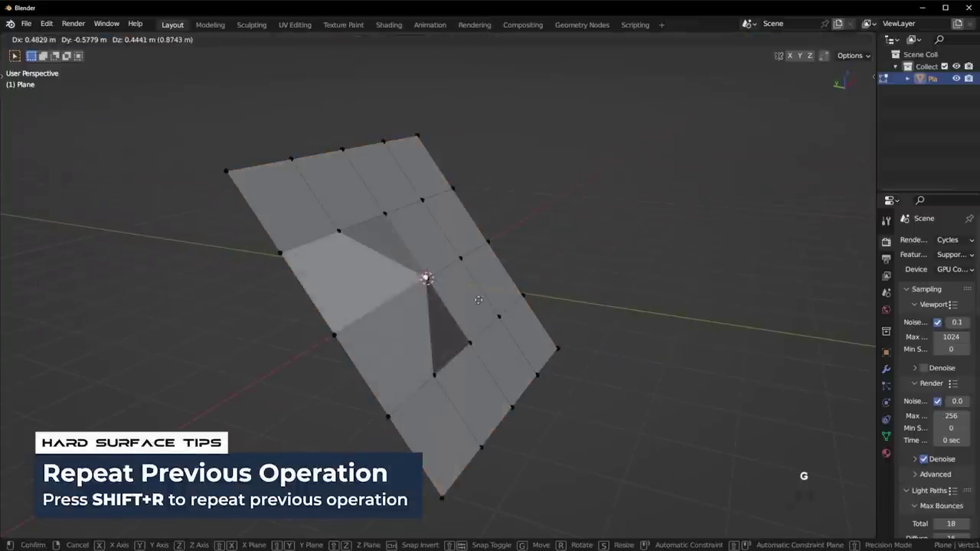
left_click(506, 306)
key("ctrl+z")
middle_click_drag(507, 306, 493, 300)
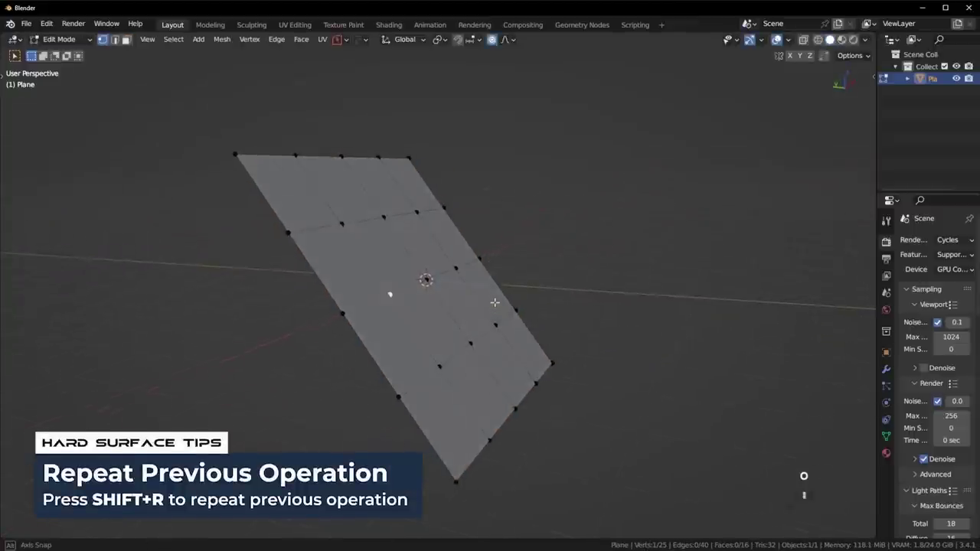
key("g")
left_click(535, 281)
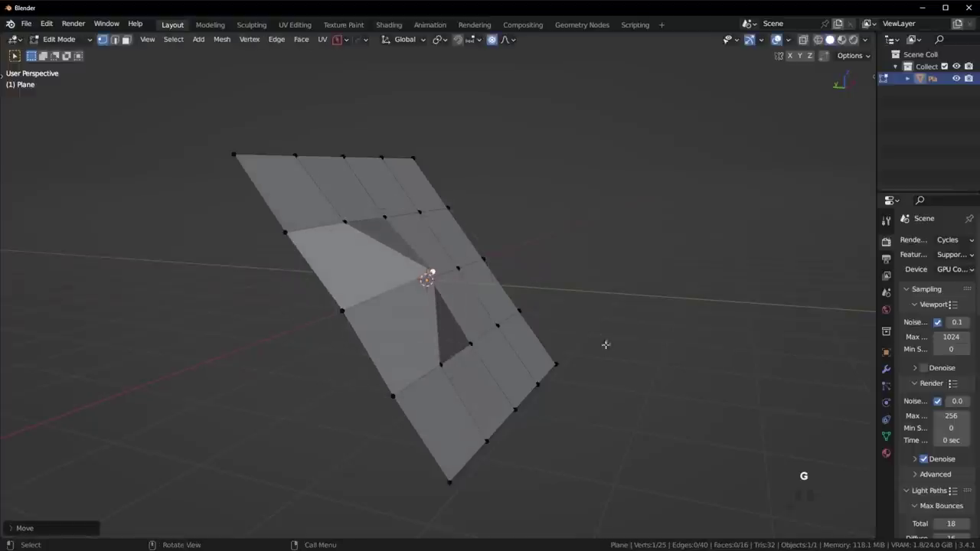
key("Tab")
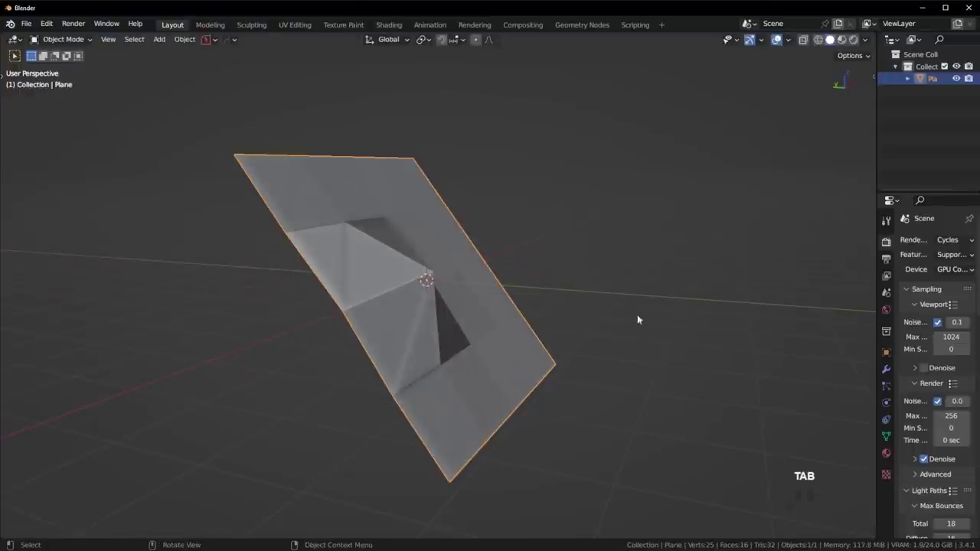
Step: Add a level 2 Subdivision Surface to the plane and shade it smooth
key("ctrl+1")
key("ctrl+2")
mouse_move(416, 287)
middle_mouse_down()
mouse_move(321, 311)
mouse_move(345, 307)
middle_mouse_up()
right_click(628, 265)
left_click(612, 252)
Step: Pull the right-edge vertex below the upper corner outward and bend the upper left corner down, using proportional editing
key("Tab")
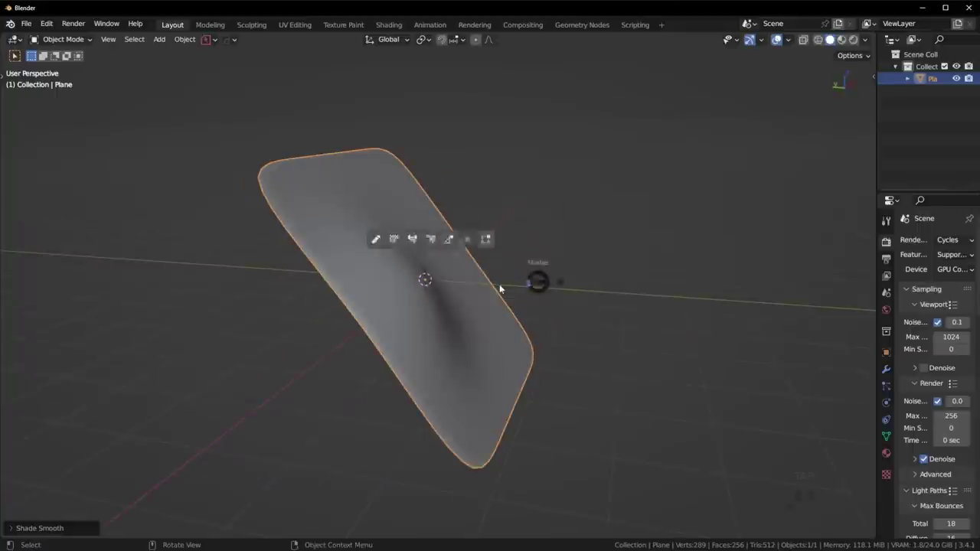
left_click(507, 203)
key("g")
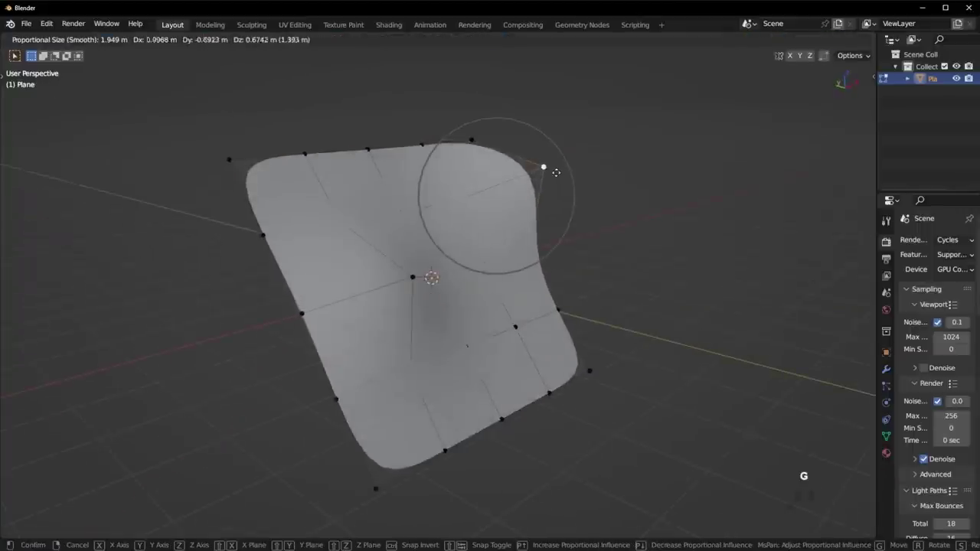
left_click(548, 171)
middle_click_drag(551, 169, 448, 293)
key("g")
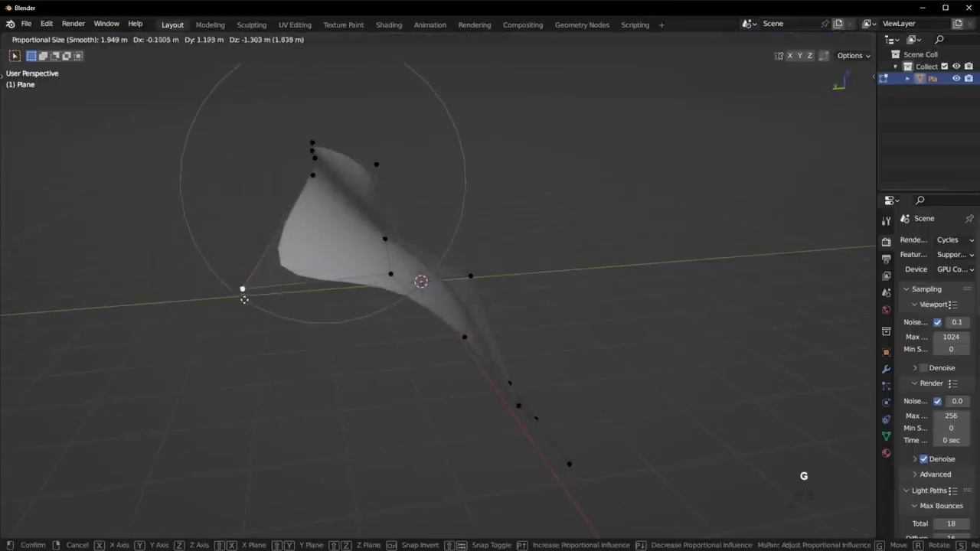
left_click(191, 314)
Step: Pull the middle vertex of the lower edge with a proportional editing radius of about 3.8 m
middle_click_drag(191, 314, 516, 402)
left_click(513, 410)
key("g")
scroll(546, 395, "down", 6)
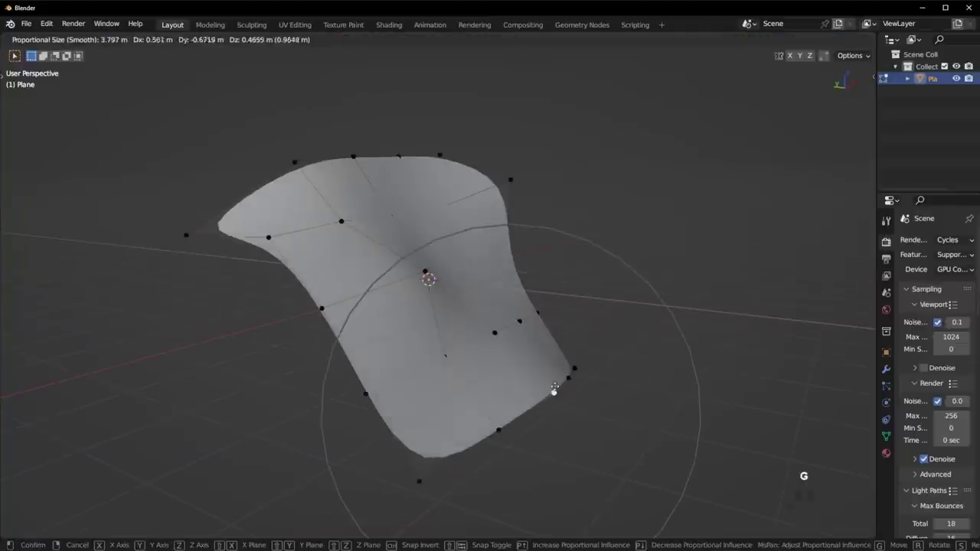
left_click(581, 364)
Step: Move the lower left corner vertex with proportional editing to curve the bottom of the surface
mouse_move(492, 357)
middle_mouse_down()
mouse_move(402, 455)
mouse_move(505, 367)
middle_mouse_up()
left_click(457, 490)
middle_click_drag(546, 434, 594, 413)
key("g")
left_click(512, 416)
key("Tab")
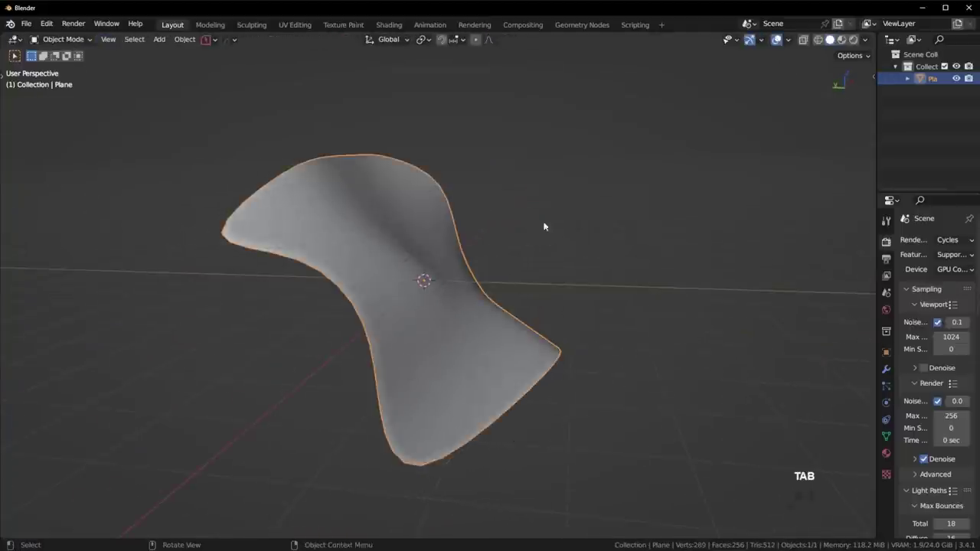
Step: Refine the surface's curvature by moving a vertex near the centre and another toward the right side
middle_click_drag(572, 278, 502, 347)
key("Tab")
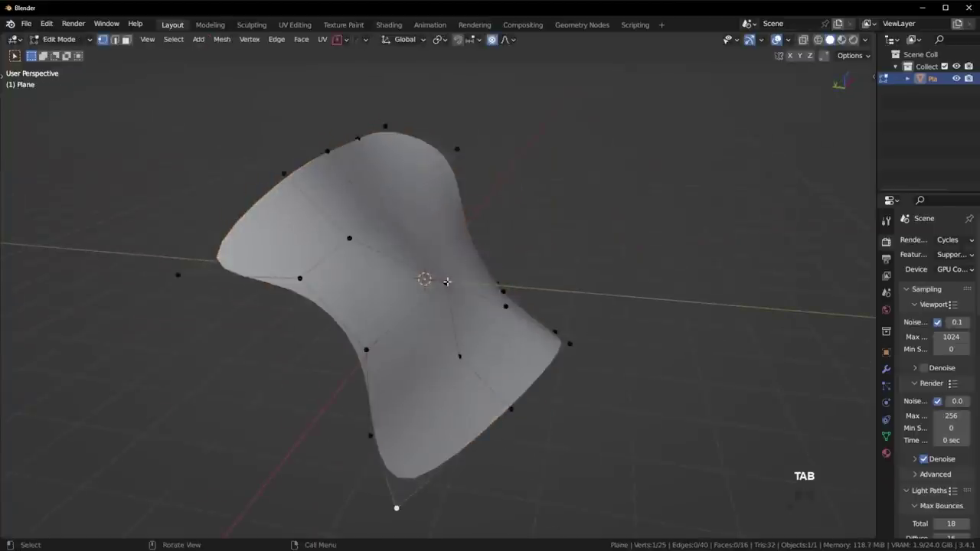
key("g")
left_click(483, 247)
middle_click_drag(483, 247, 519, 261)
left_click(531, 270)
key("g")
left_click(512, 231)
key("Tab")
Step: Apply the Subdivision Surface modifier to the curved plane
left_click(514, 153)
middle_click_drag(514, 154, 858, 357)
left_click(885, 369)
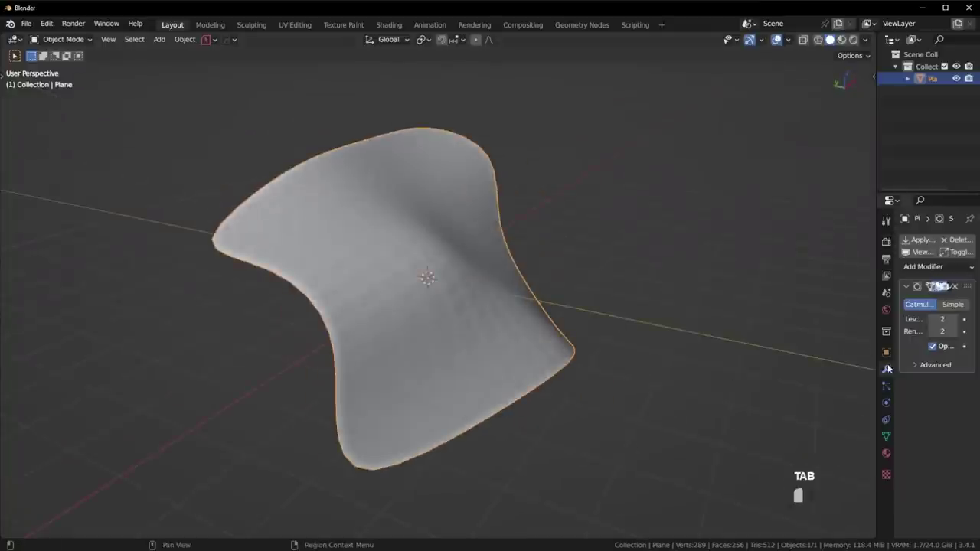
left_click(952, 288)
left_click(889, 299)
Step: Show the applied mesh in Edit Mode and select all of its vertices
key("Tab")
middle_click_drag(470, 362, 536, 164)
key("alt+a")
middle_click_drag(535, 385, 484, 365)
scroll(484, 365, "up", 2)
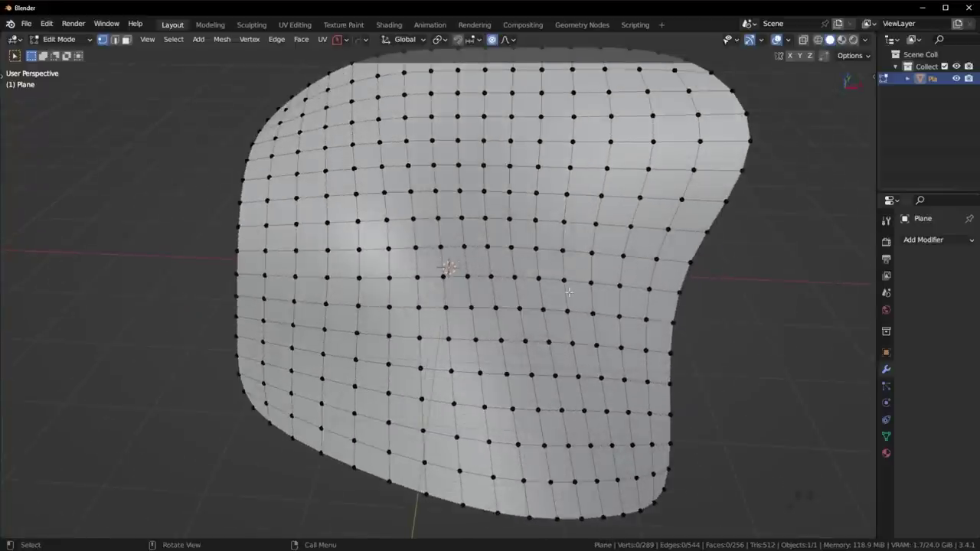
key("a")
scroll(569, 292, "down", 3)
scroll(484, 288, "up", 2)
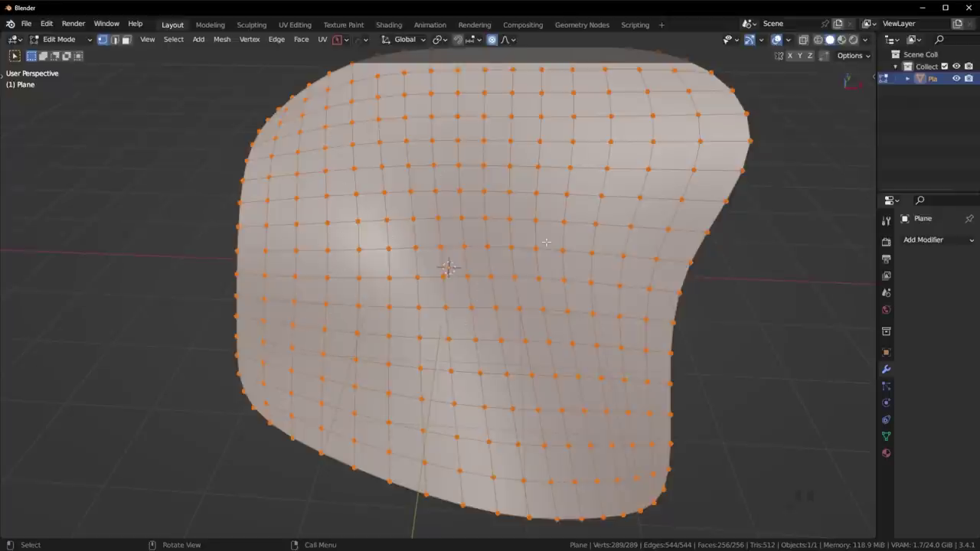
middle_click_drag(546, 242, 539, 271)
scroll(569, 256, "down", 3)
scroll(539, 271, "up", 5)
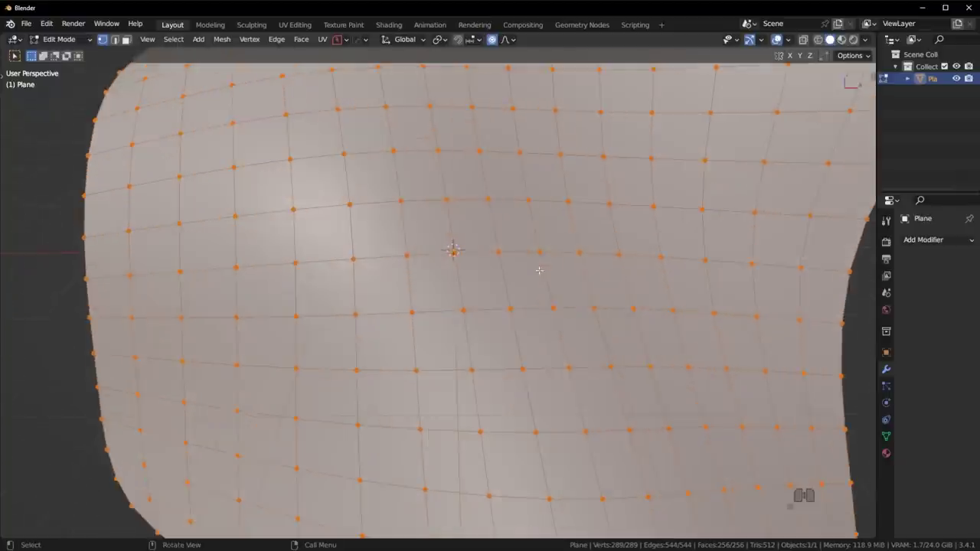
scroll(539, 270, "down", 4)
key("q")
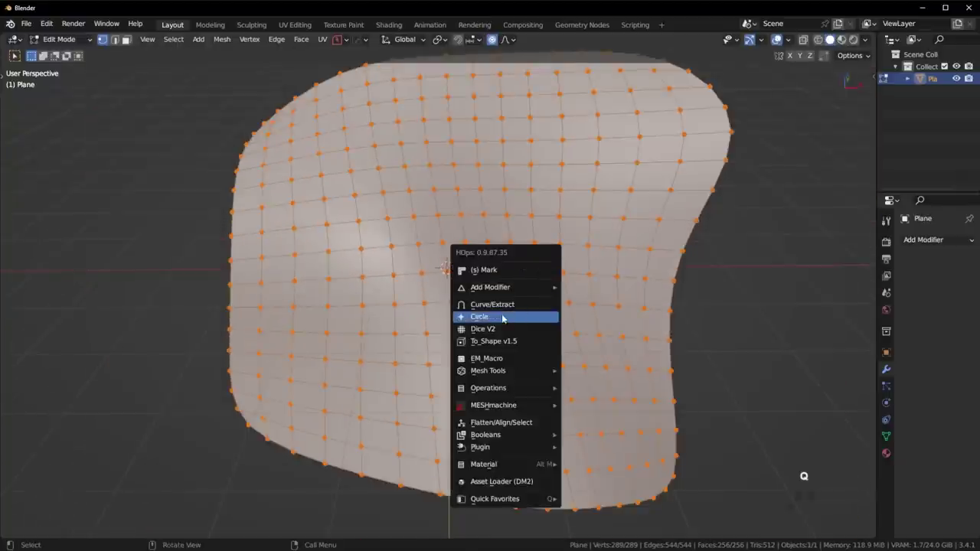
key("Tab")
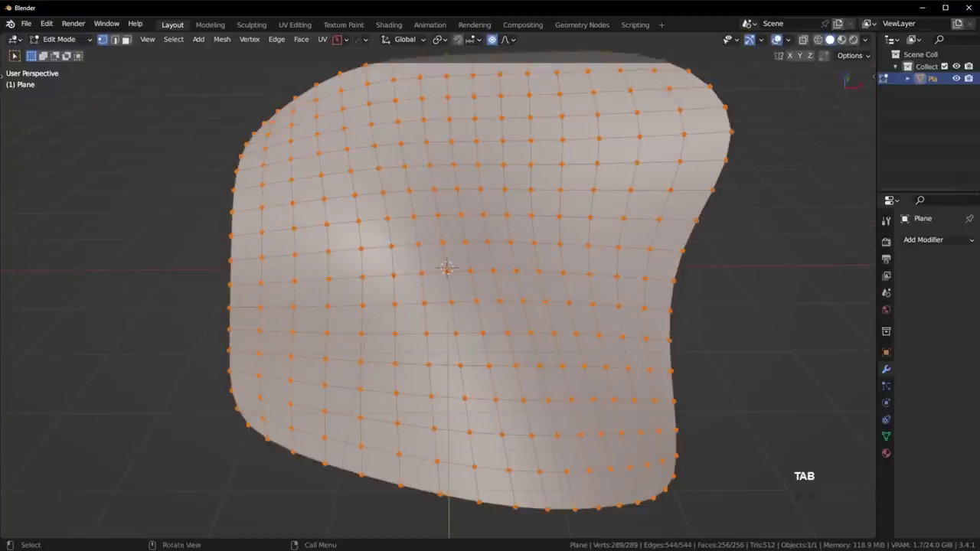
key("q")
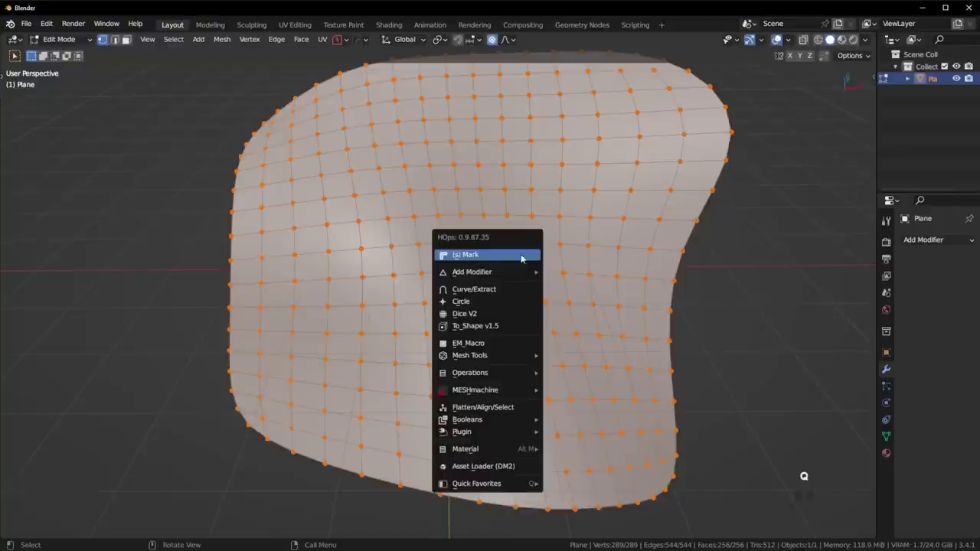
left_click(491, 304)
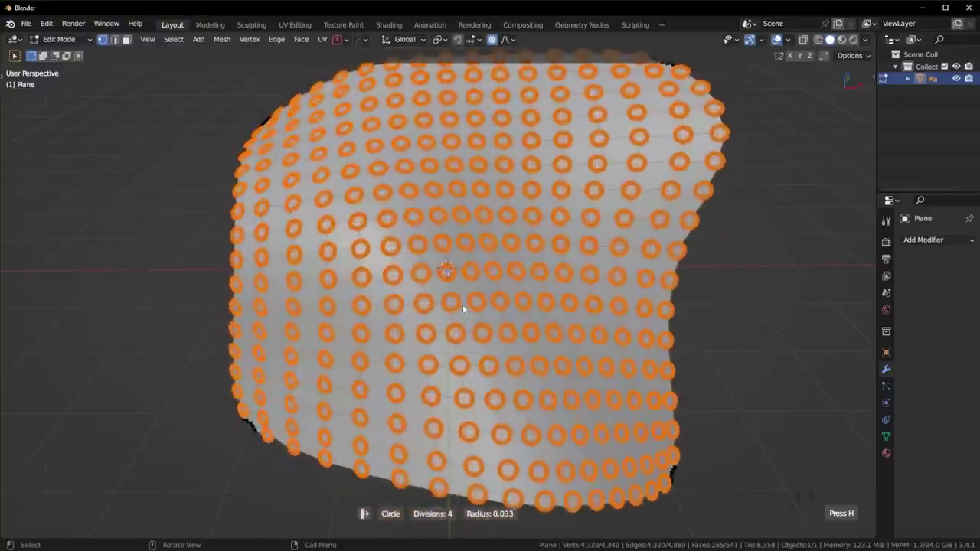
key("Escape")
Step: Reduce the full vertex selection to an alternating pattern with Checker Deselect
middle_click_drag(334, 297, 358, 295)
scroll(358, 295, "down", 3)
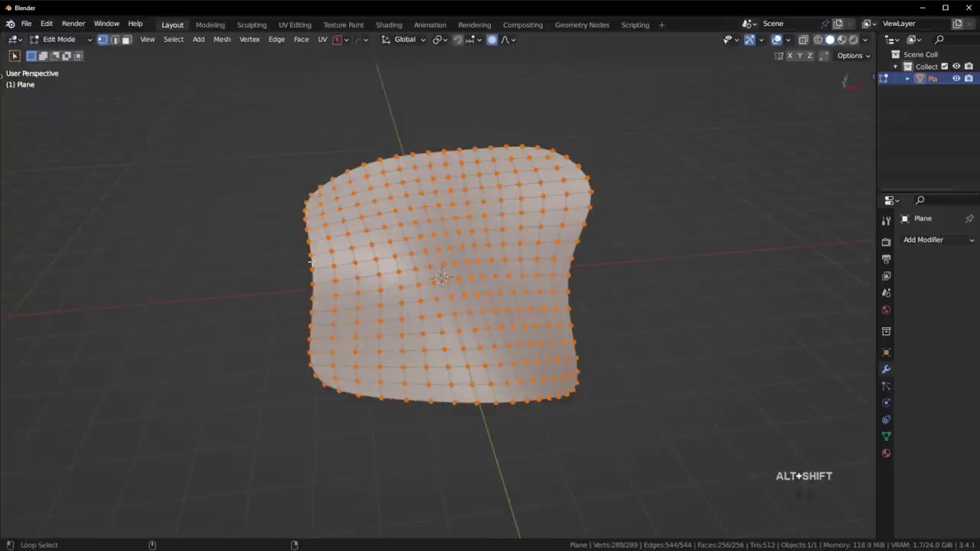
left_click(173, 40)
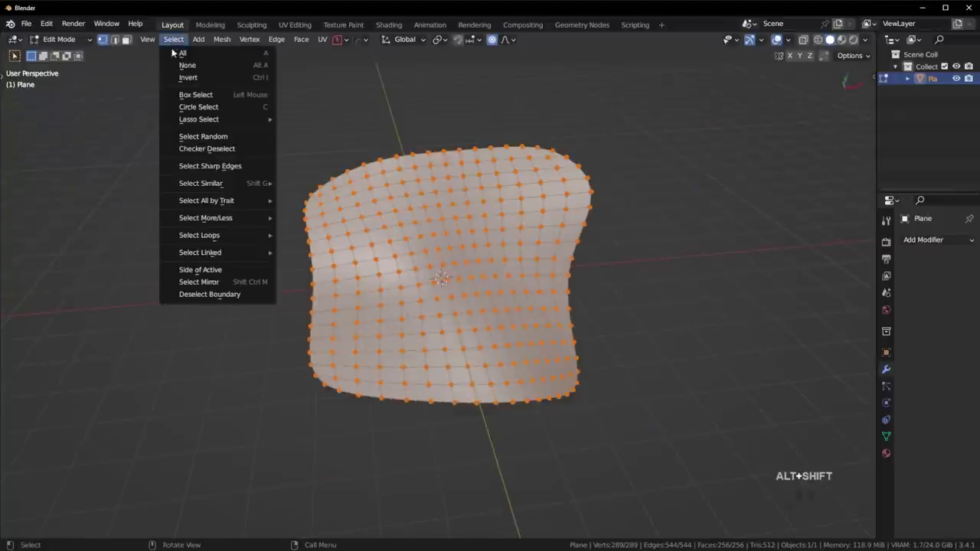
left_click(210, 149)
scroll(429, 278, "up", 3)
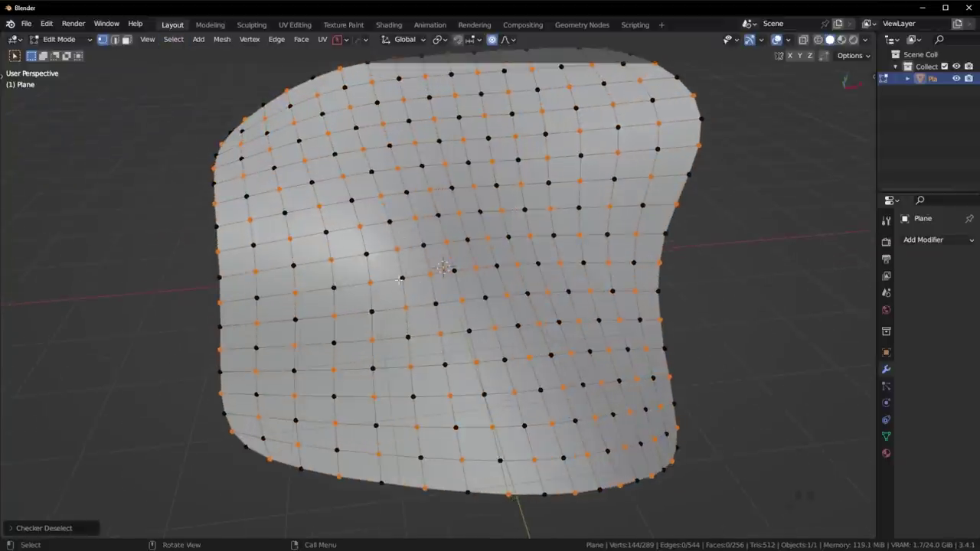
Step: Deselect the vertices along all four sides of the mesh's outer boundary
scroll(257, 286, "down", 2)
middle_click_drag(312, 279, 286, 274)
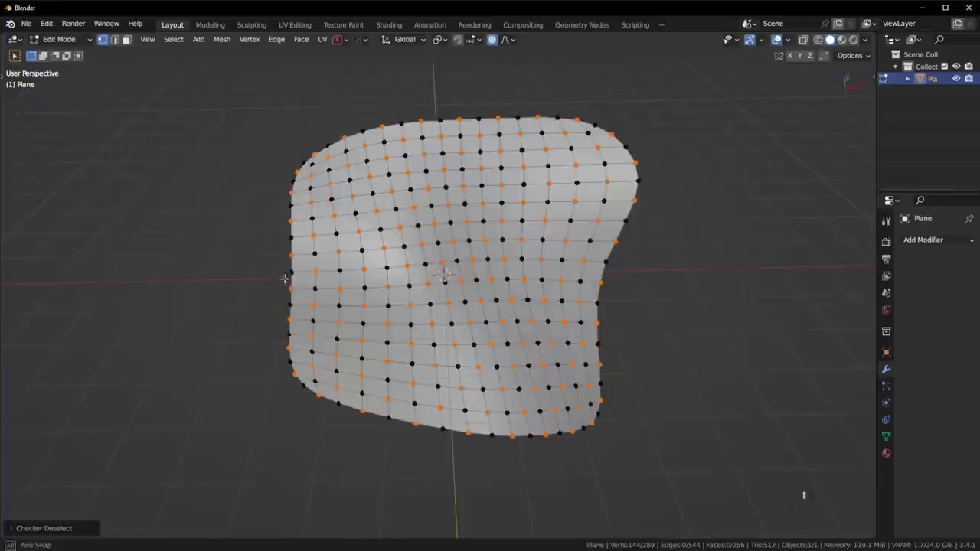
left_click(290, 252, "alt+shift")
left_click(373, 125, "alt+shift")
left_click(597, 256, "alt+shift")
left_click(522, 435, "alt+shift")
scroll(428, 218, "up", 2)
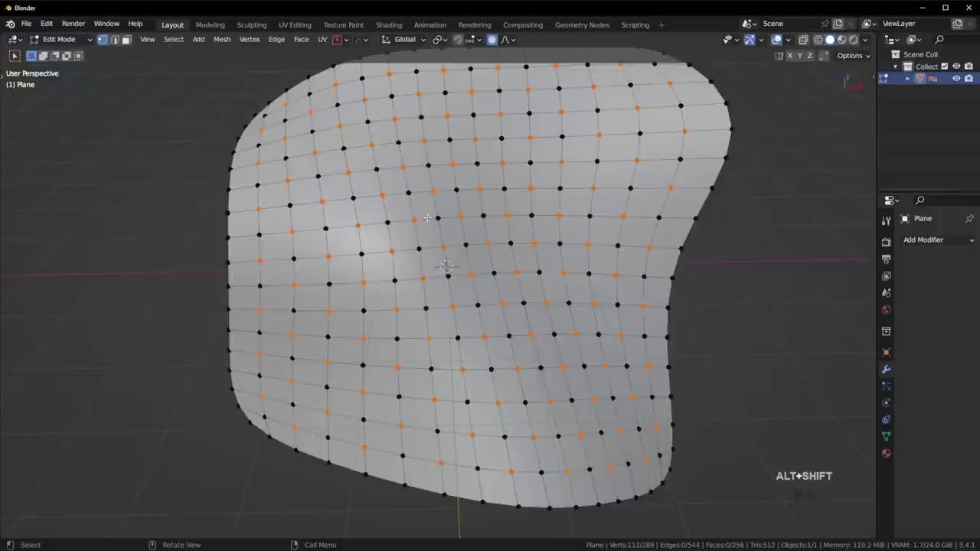
Step: Turn the selected interior vertices into circles with 4 divisions using the HardOps Circle operation
key("q")
left_click(498, 201)
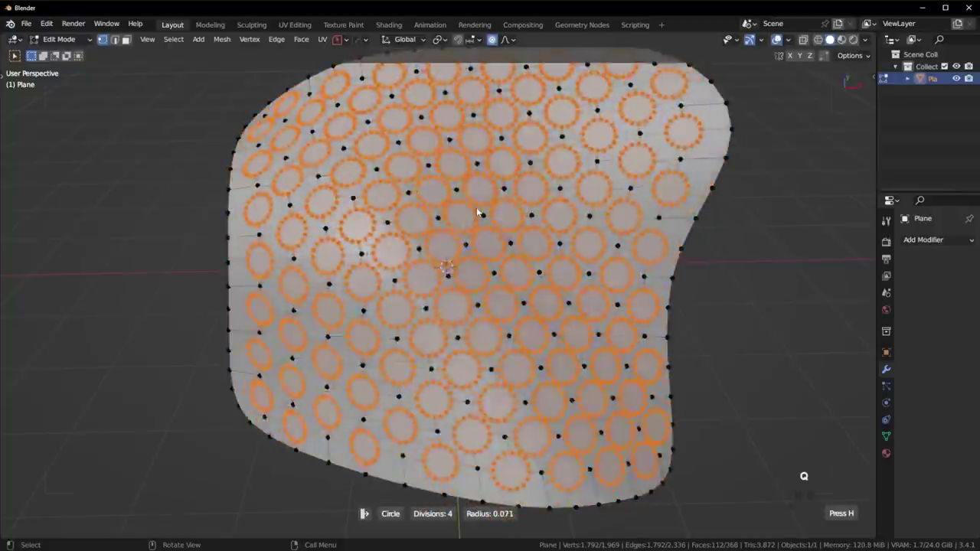
left_click(553, 213)
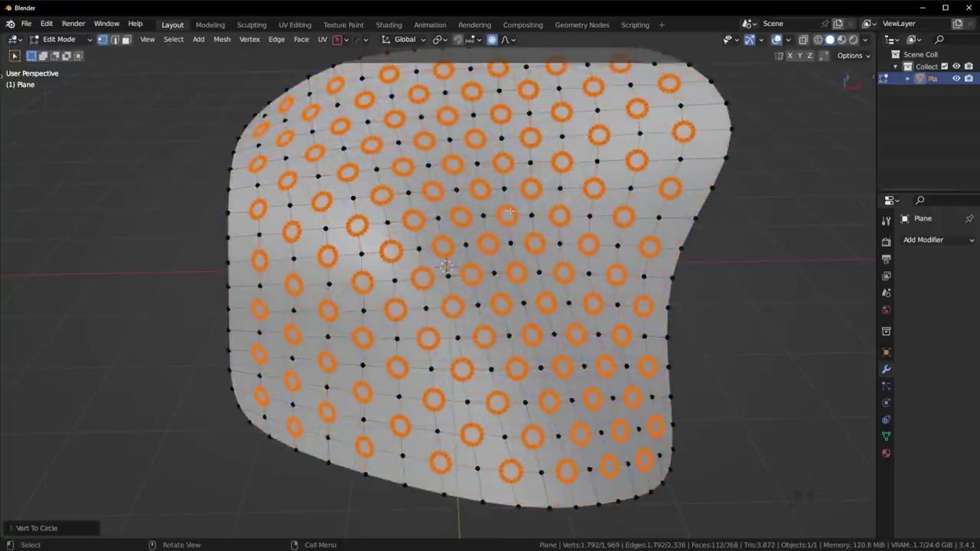
Step: Delete the faces inside the circles to punch holes and return to Object Mode
key("x")
left_click(558, 222)
middle_click_drag(557, 222, 531, 223)
key("Tab")
scroll(532, 224, "up", 3)
middle_click_drag(492, 302, 506, 273)
middle_click_drag(353, 300, 356, 295)
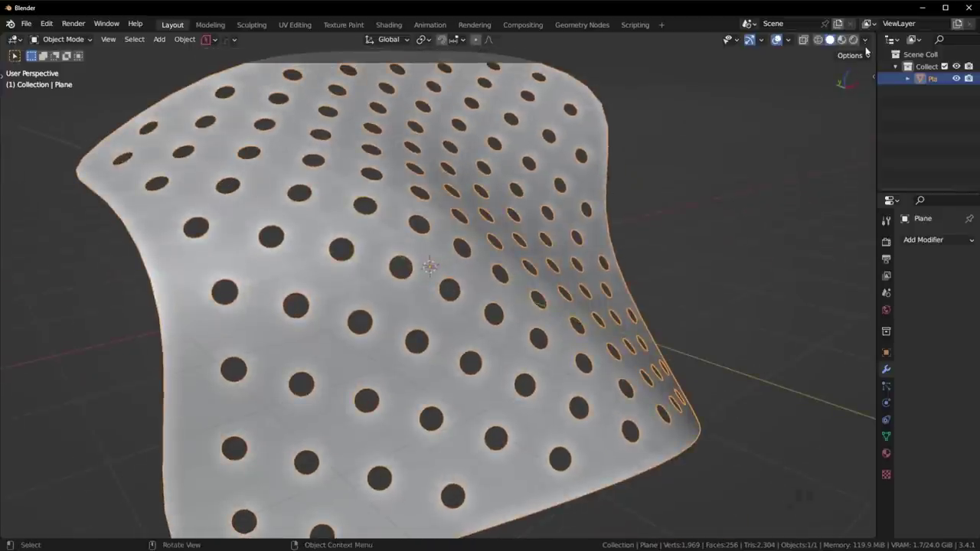
Step: Switch the solid viewport shading to a glossy red MatCap
left_click(865, 40)
left_click(854, 97)
left_click(855, 127)
left_click(861, 205)
Step: Apply Shade Smooth to the perforated surface and inspect the reflections around the holes
mouse_move(505, 243)
middle_mouse_down()
mouse_move(514, 268)
mouse_move(531, 265)
mouse_move(529, 254)
middle_mouse_up()
scroll(532, 262, "up", 1)
right_click(532, 256)
left_click(526, 262)
right_click(484, 236)
left_click(477, 227)
middle_click_drag(470, 238, 493, 219)
scroll(386, 292, "up", 2)
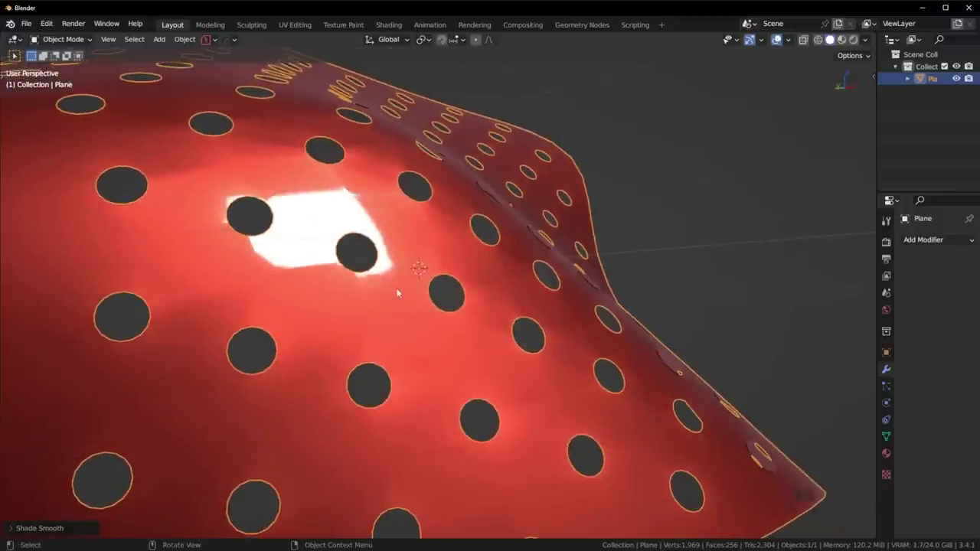
mouse_move(398, 292)
middle_mouse_down()
mouse_move(406, 324)
mouse_move(344, 309)
mouse_move(398, 285)
middle_mouse_up()
middle_click_drag(488, 248, 524, 212)
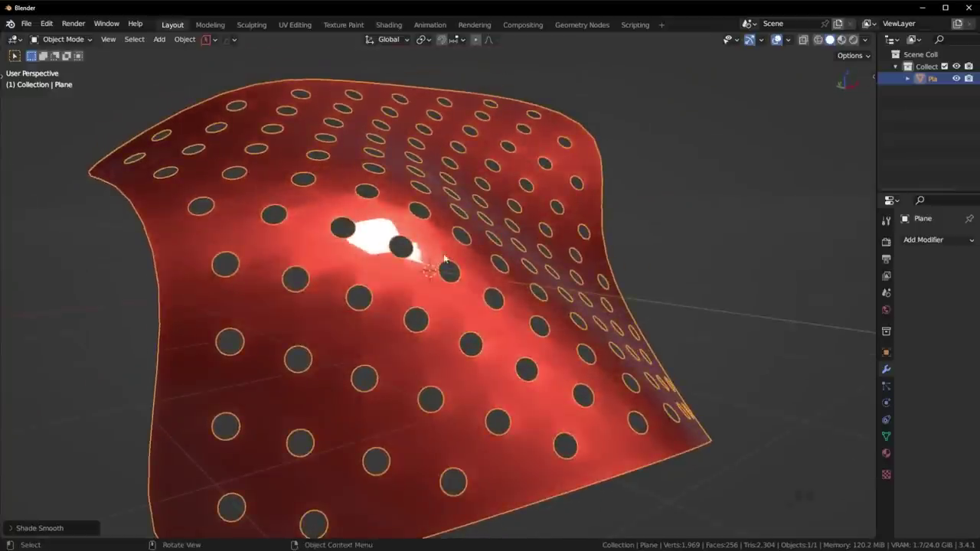
Step: Undo the hole cutting back to the plain grid mesh and clear the vertex selection
key("Delete")
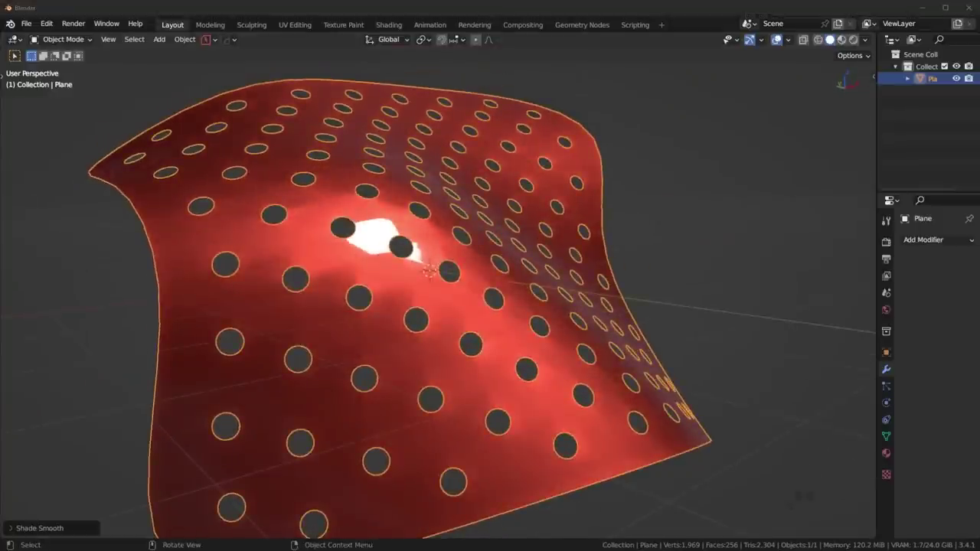
key("ctrl+z")
key("ctrl+z")
key("ctrl+z")
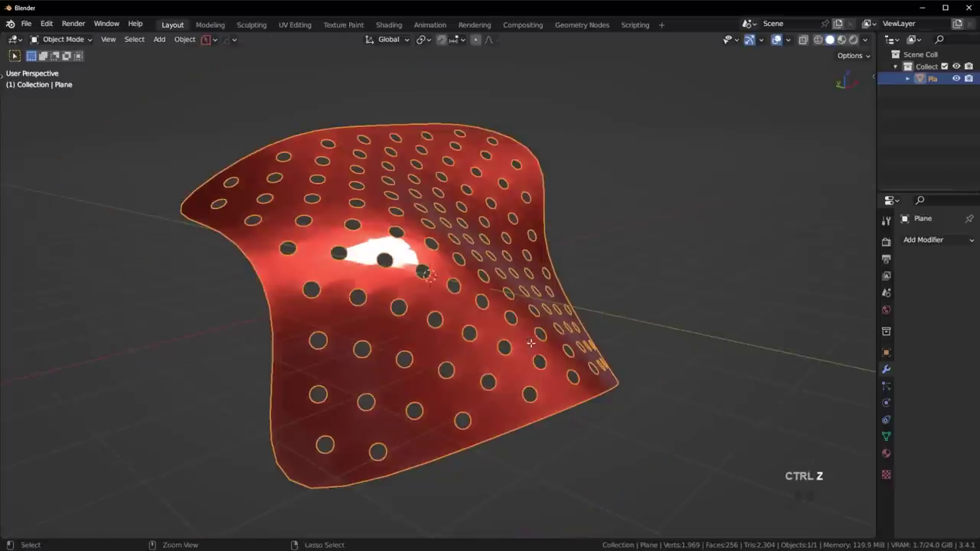
middle_click_drag(562, 335, 531, 355)
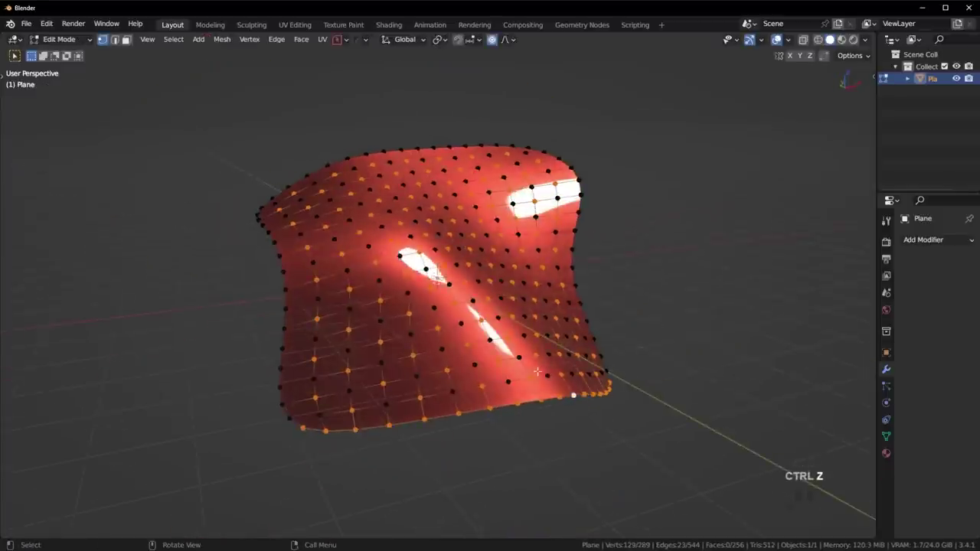
key("alt+a")
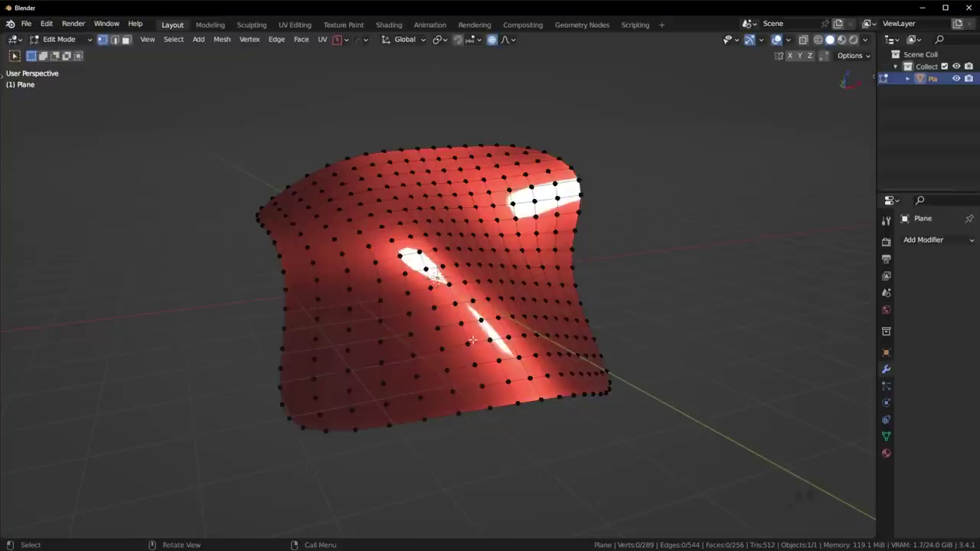
Step: Return to Object Mode and duplicate the smooth curved plane in place
middle_click_drag(543, 328, 511, 233)
key("Tab")
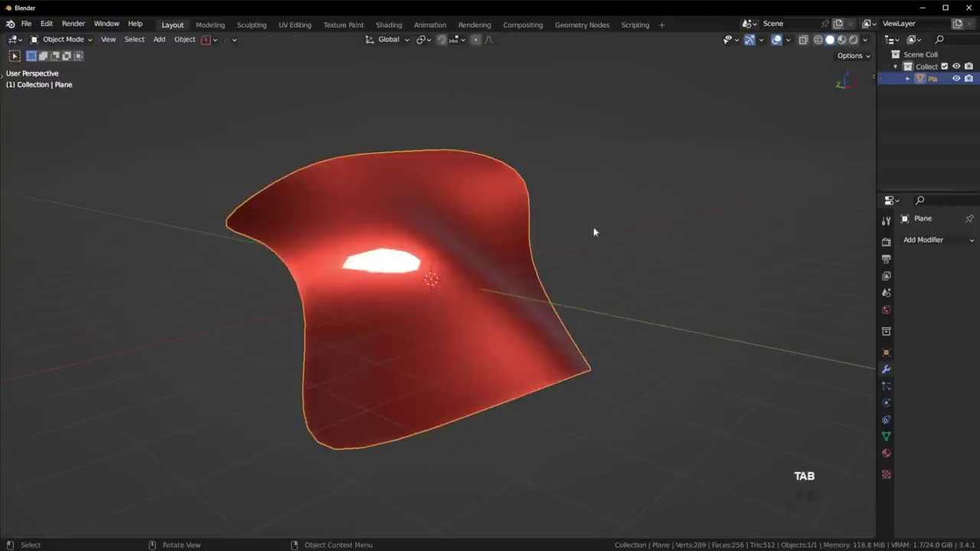
mouse_move(666, 229)
middle_mouse_down()
mouse_move(639, 242)
mouse_move(665, 240)
middle_mouse_up()
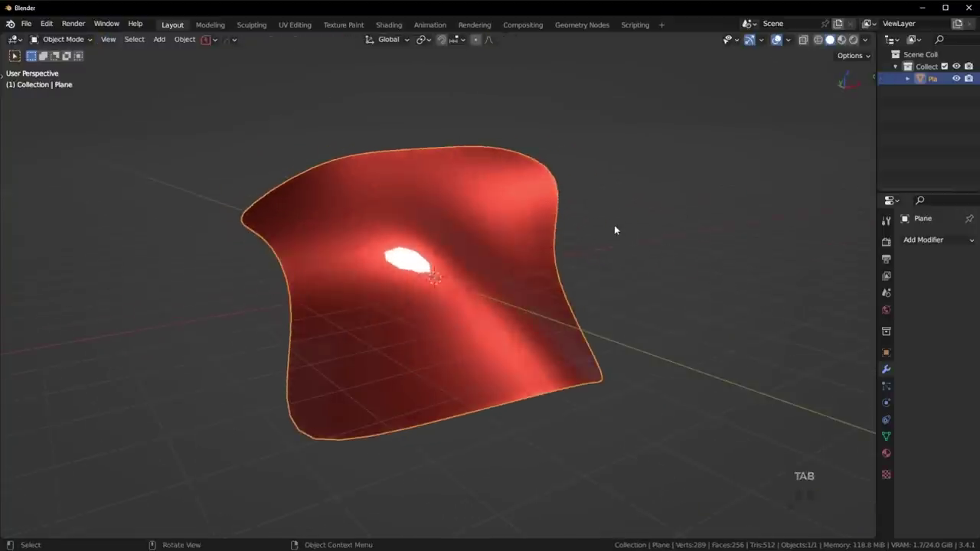
middle_click_drag(613, 228, 599, 271)
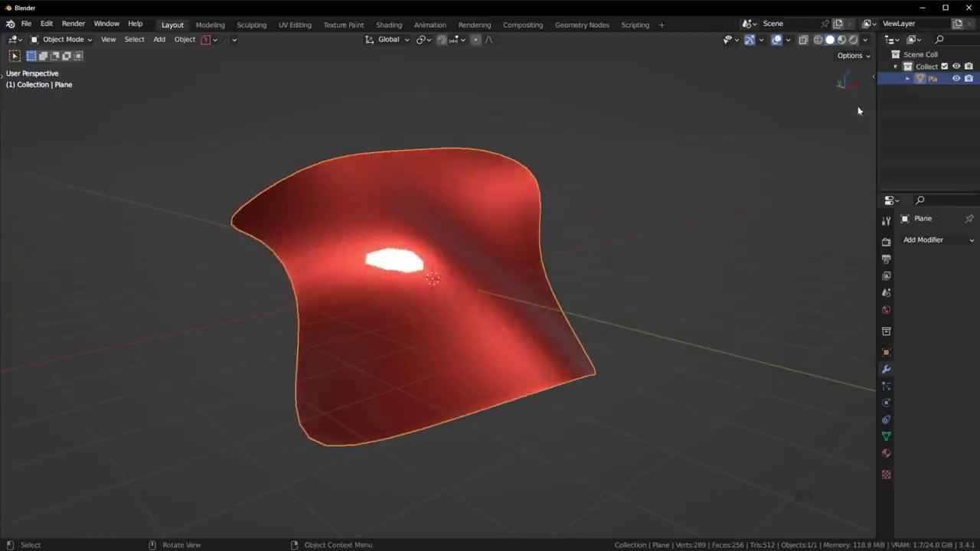
left_click_drag(874, 104, 776, 123)
key("shift+d")
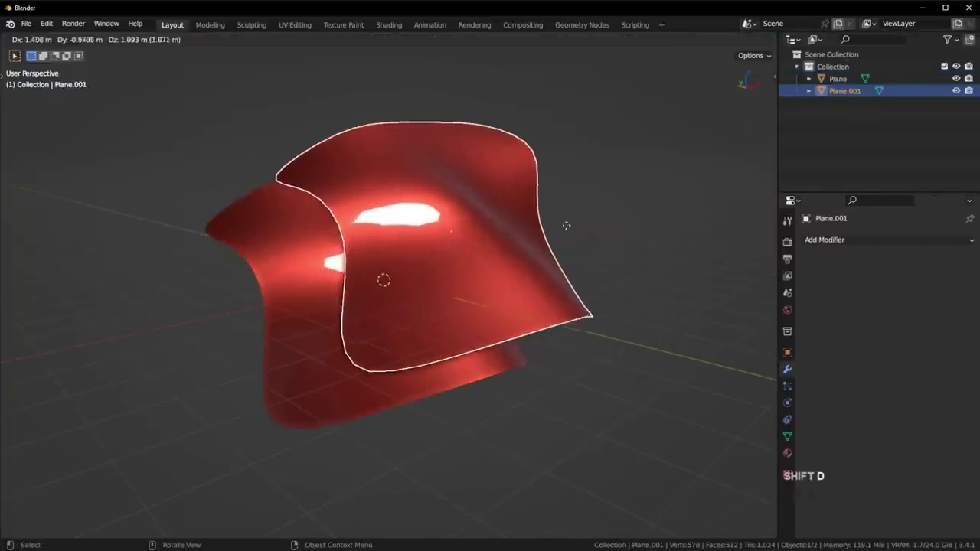
right_click(569, 225)
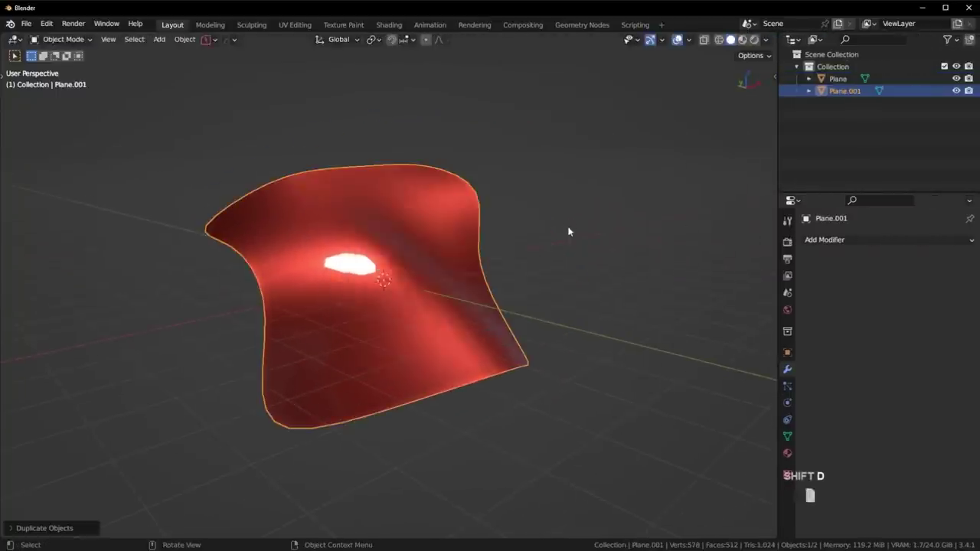
Step: Rename the duplicated plane to Plane_clean
double_click(851, 92)
left_click(870, 92)
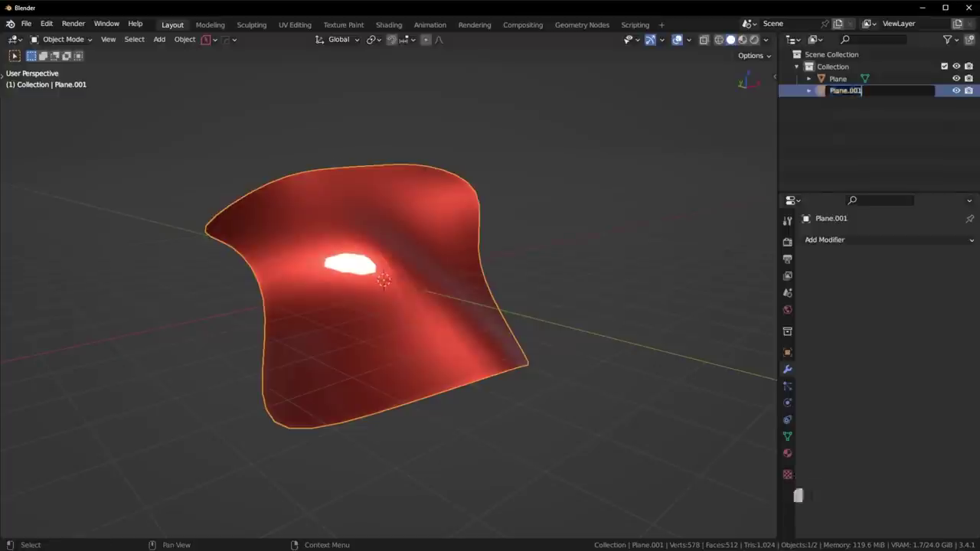
key("BackSpace")
key("BackSpace")
key("BackSpace")
key("BackSpace")
type("_c")
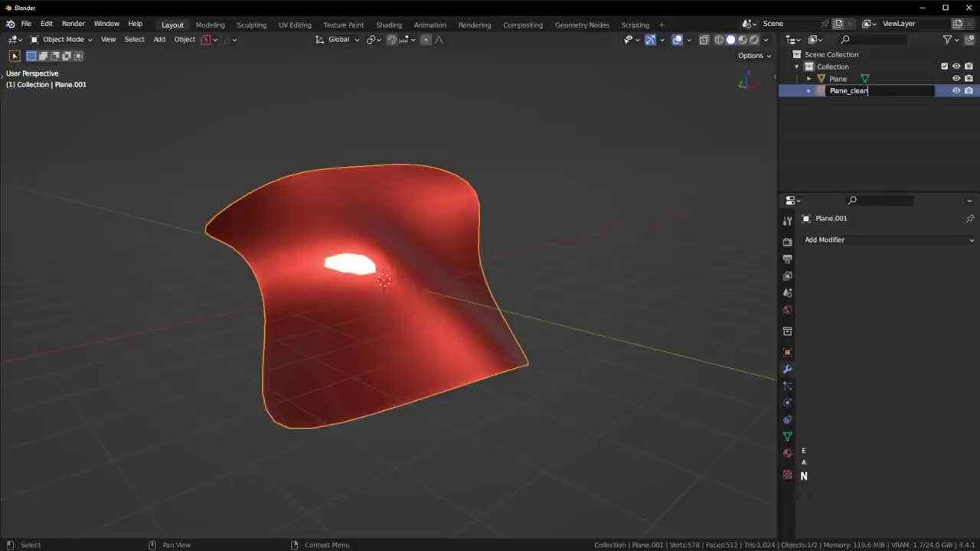
type("lean")
double_click(851, 91)
key("Return")
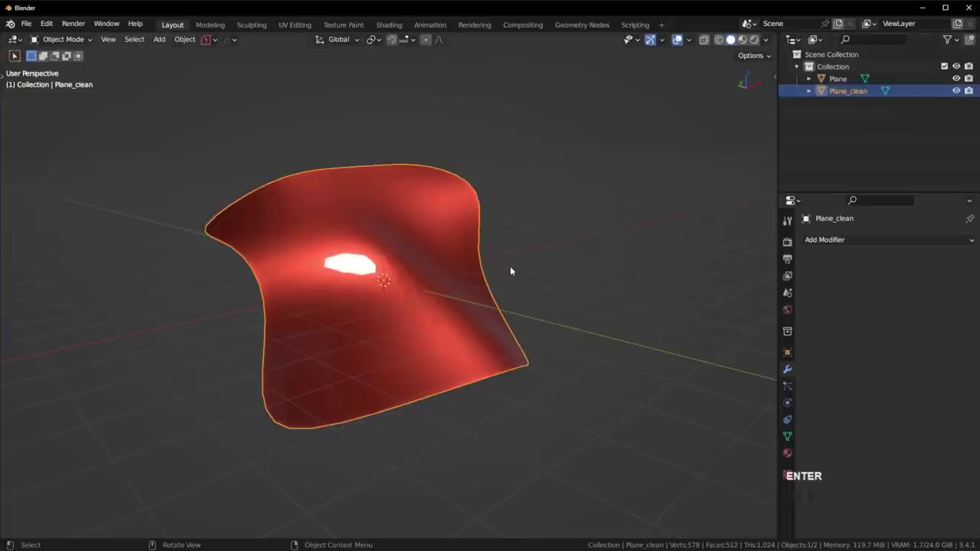
Step: Try a level 1 Subdivision modifier on Plane_clean, check the surface reflections and undo the modifier
key("g")
key("Escape")
key("ctrl")
key("ctrl+1")
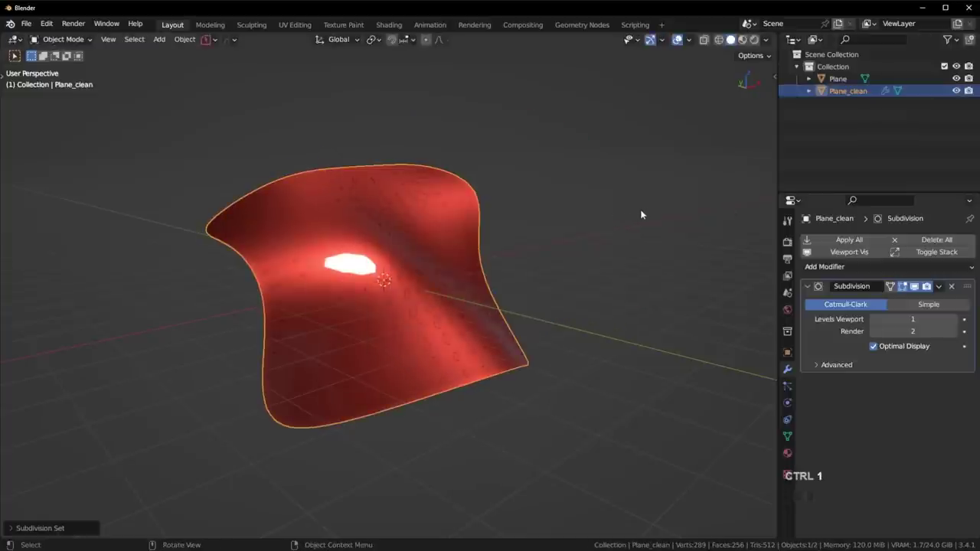
middle_click_drag(644, 212, 625, 234)
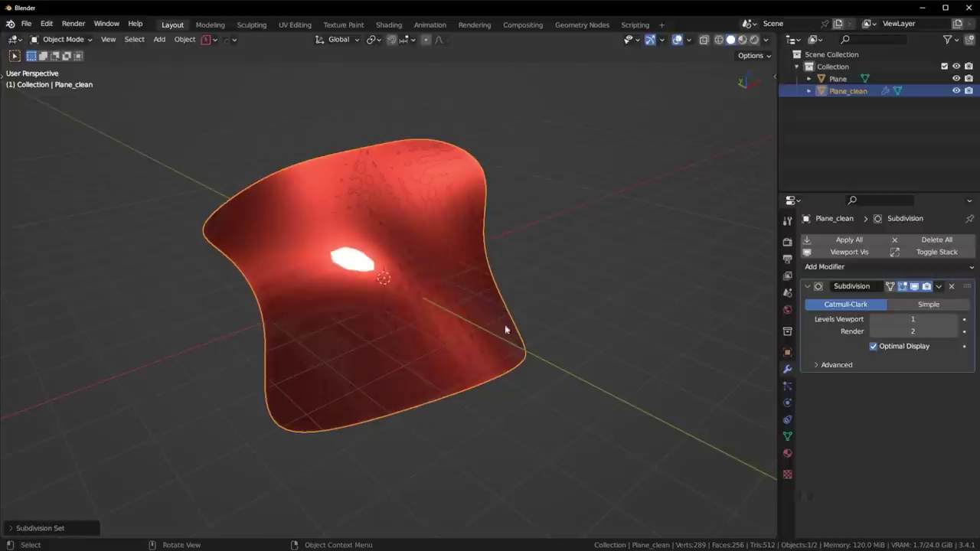
key("ctrl+z")
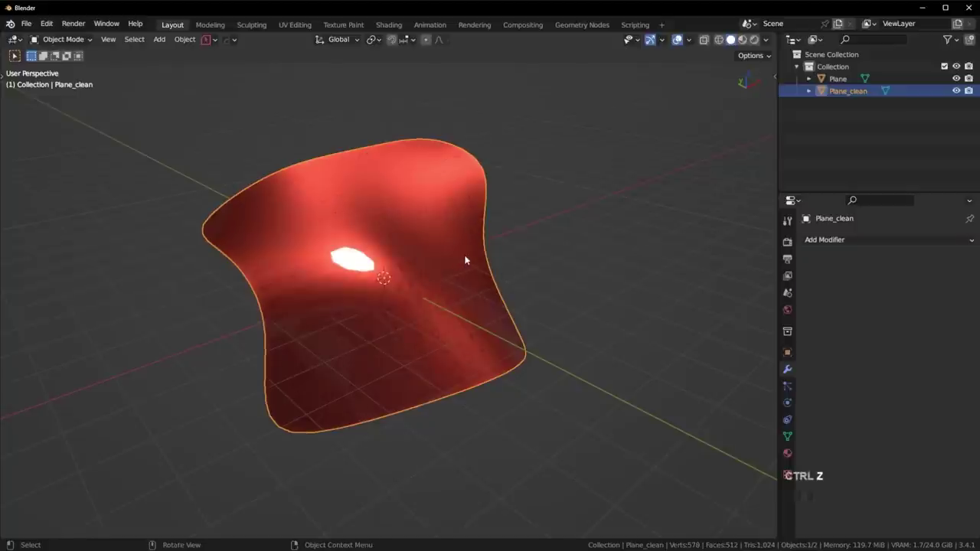
Step: Delete the Plane_clean copy and turn off Cavity in the viewport shading options
key("Delete")
scroll(462, 258, "up", 5)
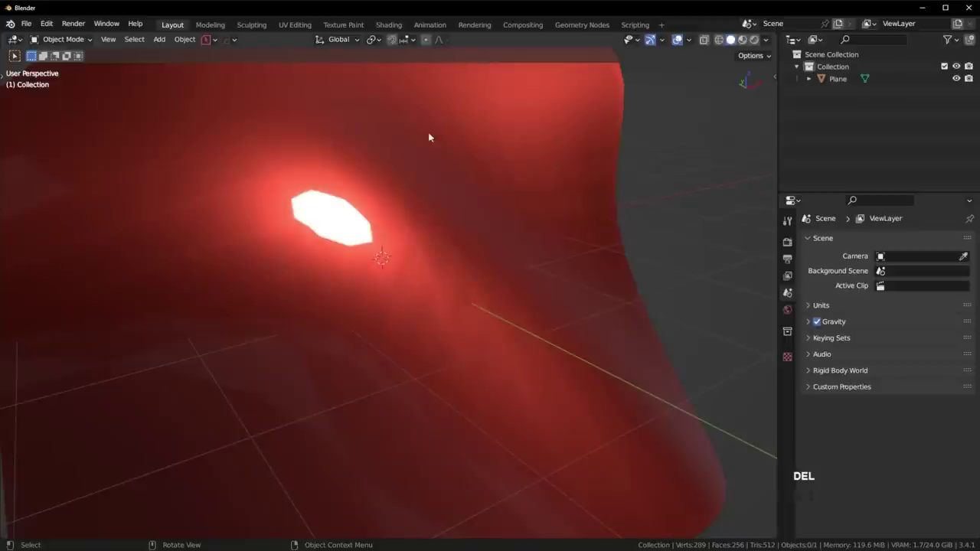
scroll(430, 150, "down", 2)
left_click(766, 40)
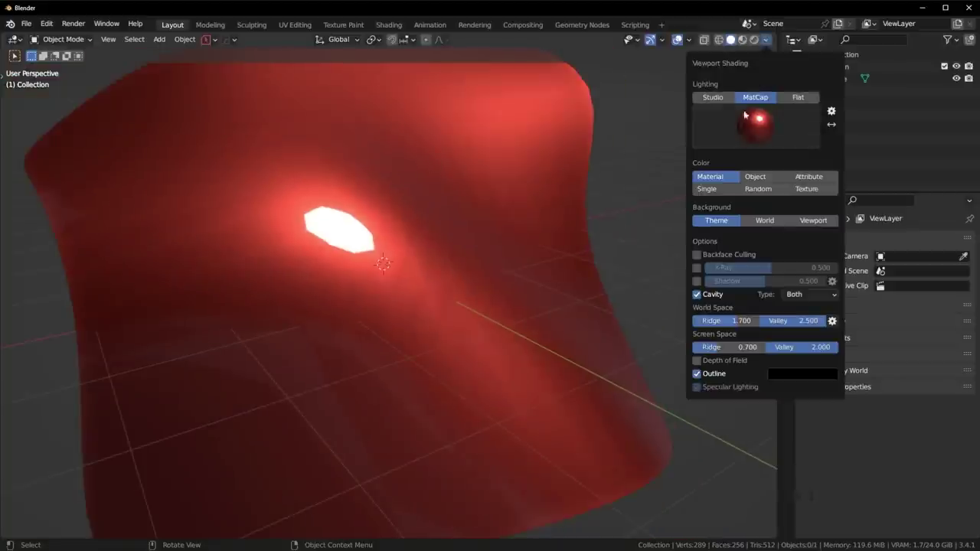
left_click(697, 294)
scroll(445, 236, "down", 3)
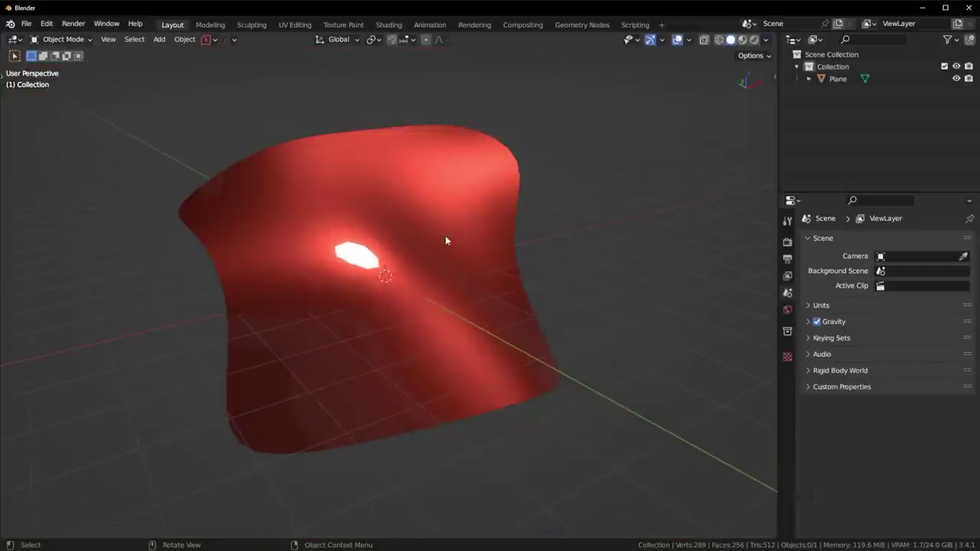
middle_click_drag(445, 236, 425, 255)
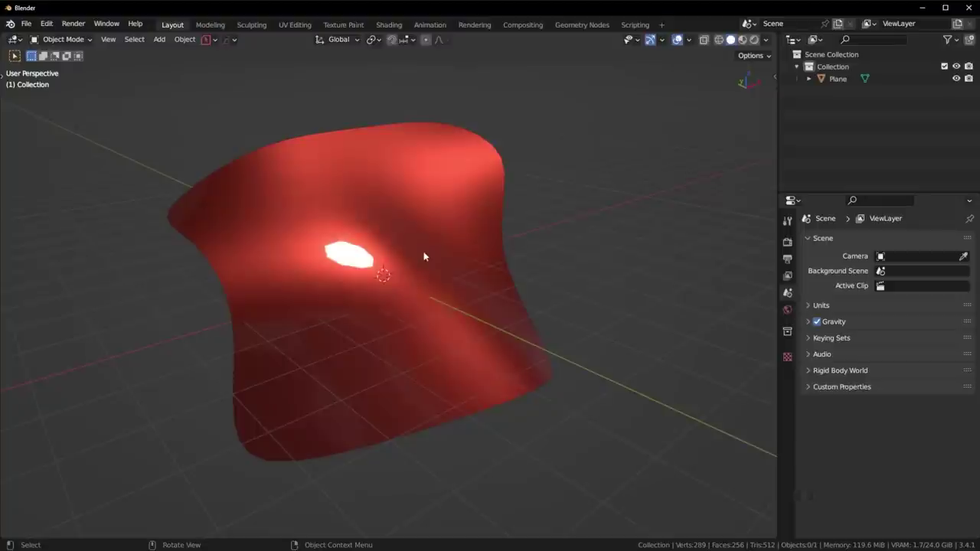
Step: Restore the deleted Plane_clean copy, hide it in the viewport and select the original Plane
key("ctrl+z")
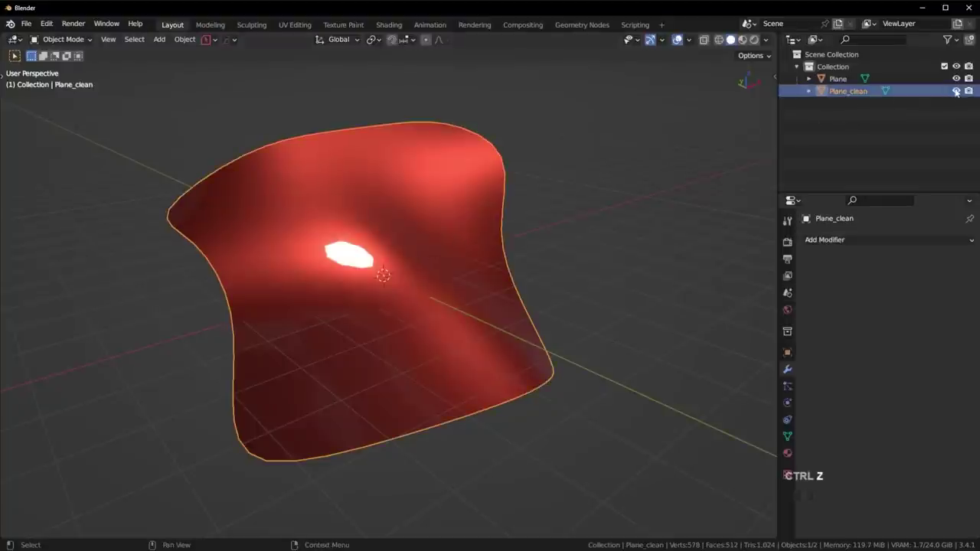
left_click(956, 91)
left_click(957, 91)
left_click(474, 230)
key("g")
key("Escape")
left_click(957, 90)
left_click(347, 244)
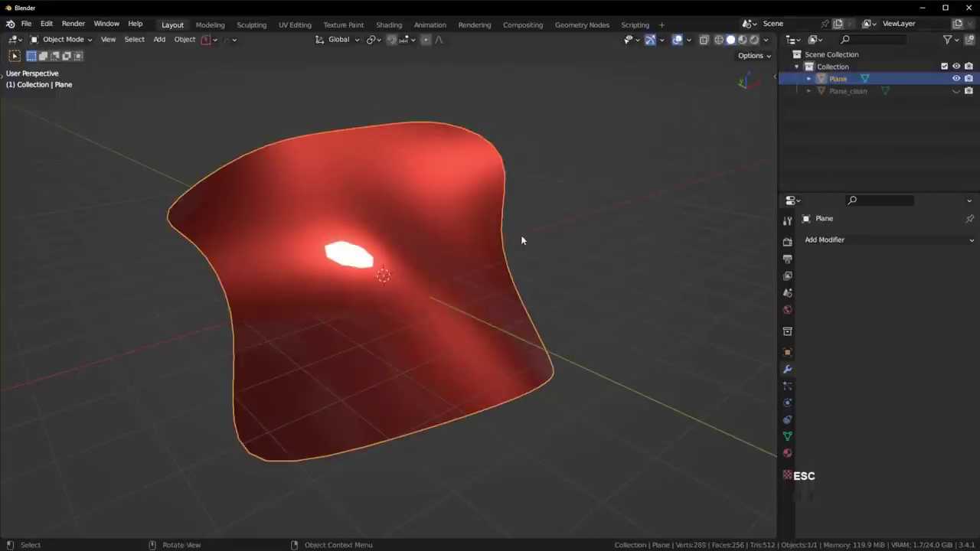
Step: In Edit Mode, select alternating vertices of the Plane with Checker Deselect and remove the four border loops from the selection
key("Tab")
middle_click_drag(477, 263, 391, 271)
key("a")
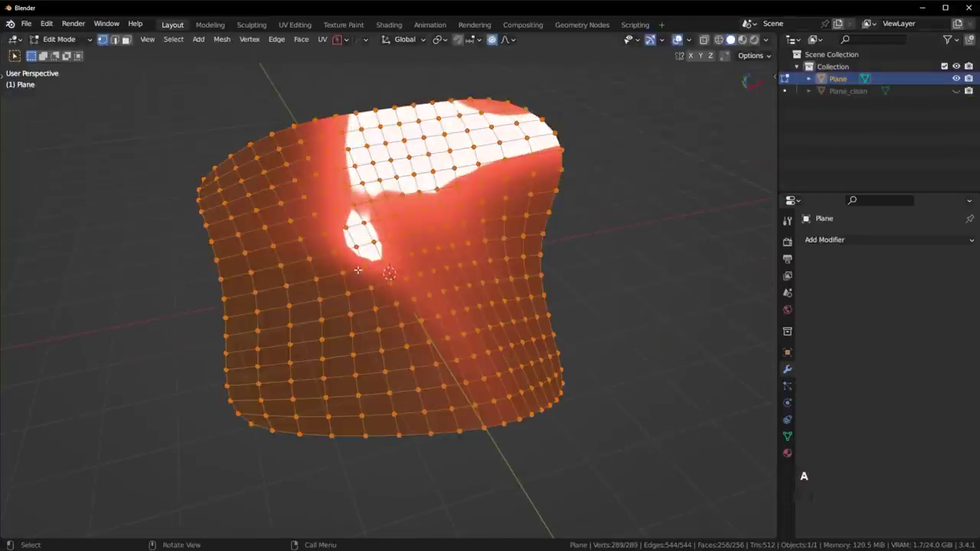
left_click(174, 40)
left_click(211, 151)
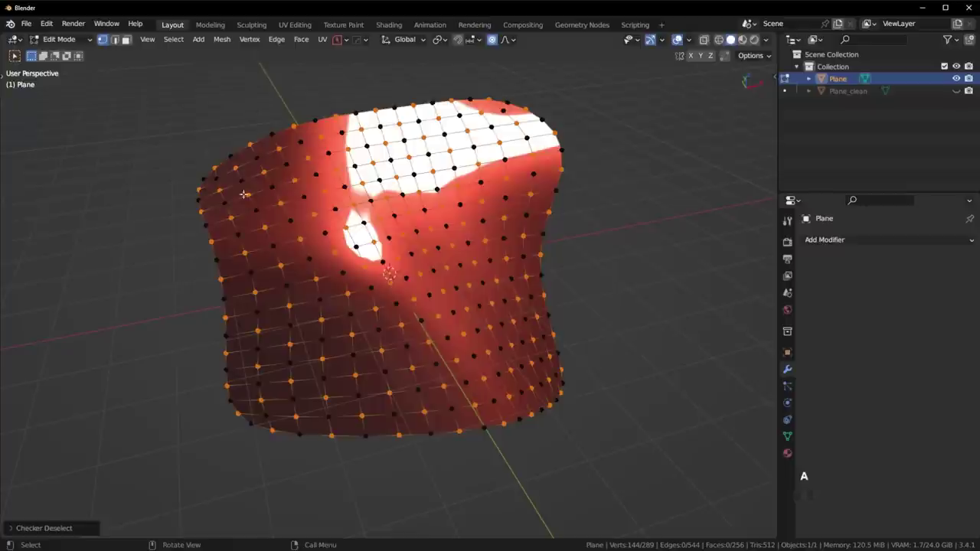
left_click(222, 246, "alt+shift")
left_click(283, 131, "alt+shift")
left_click(545, 228, "alt+shift")
left_click(516, 424, "alt+shift")
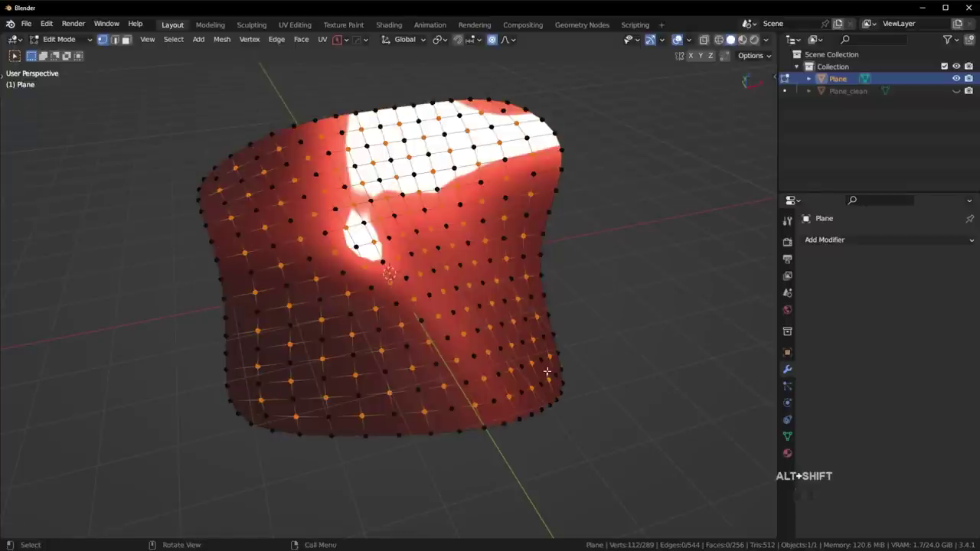
Step: Convert the selected vertices into circles with 4 divisions using the HardOps Circle operation
middle_click_drag(501, 374, 514, 332)
scroll(514, 332, "up", 2)
key("q")
left_click(502, 278)
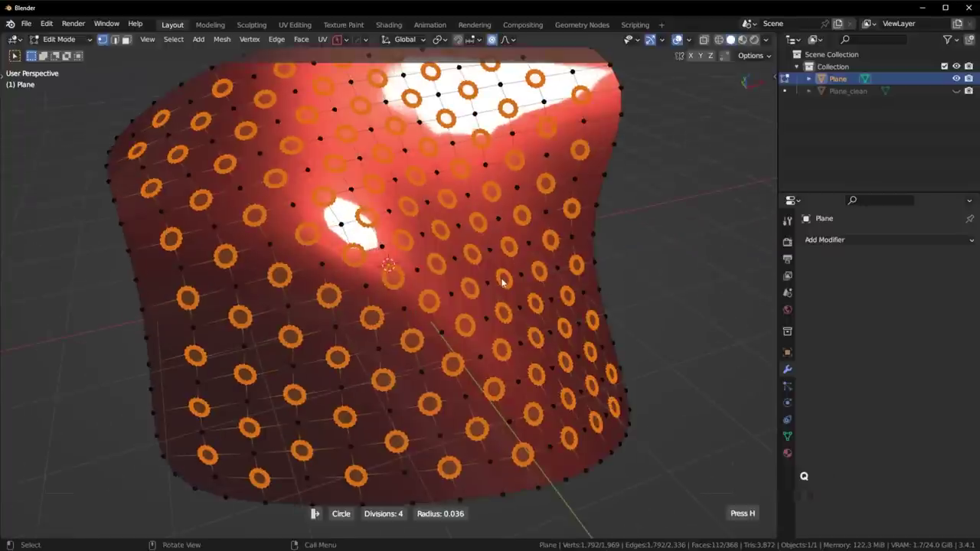
left_click(516, 282)
Step: Delete the faces inside the circles and inspect the perforated surface in Object Mode
key("x")
left_click(516, 282)
key("Tab")
middle_click_drag(514, 281, 502, 250)
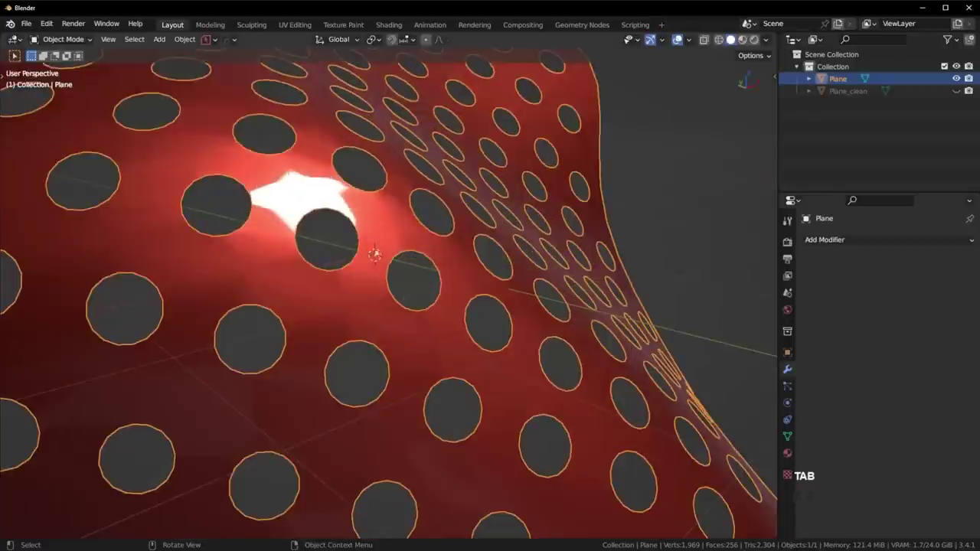
scroll(460, 212, "down", 5)
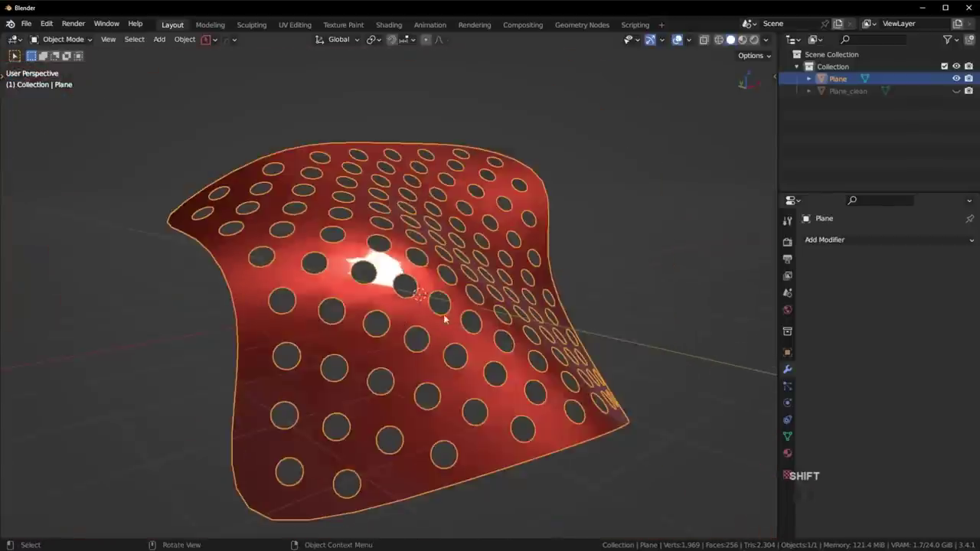
middle_click_drag(444, 319, 426, 347)
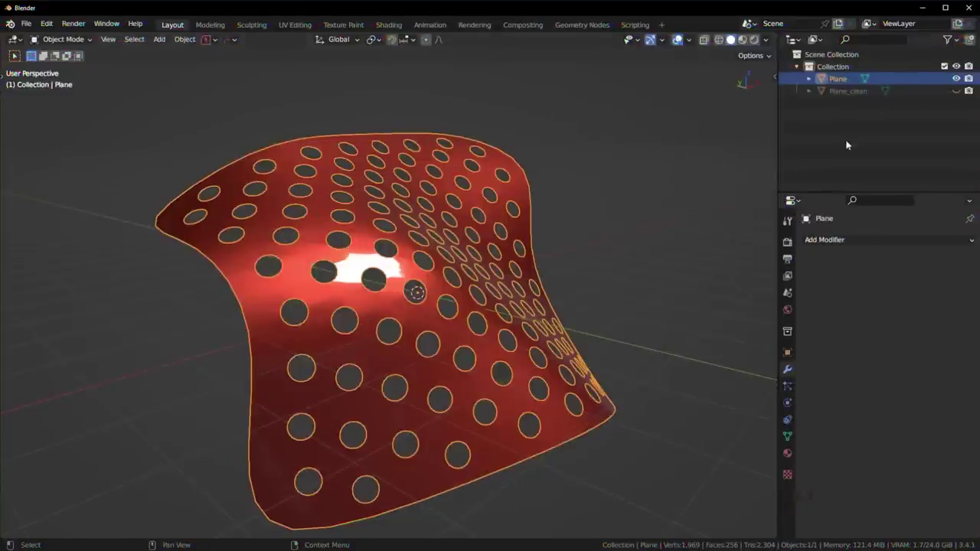
Step: Select several faces between the holes near the bright highlight to examine their shape and the shading around them
key("Tab")
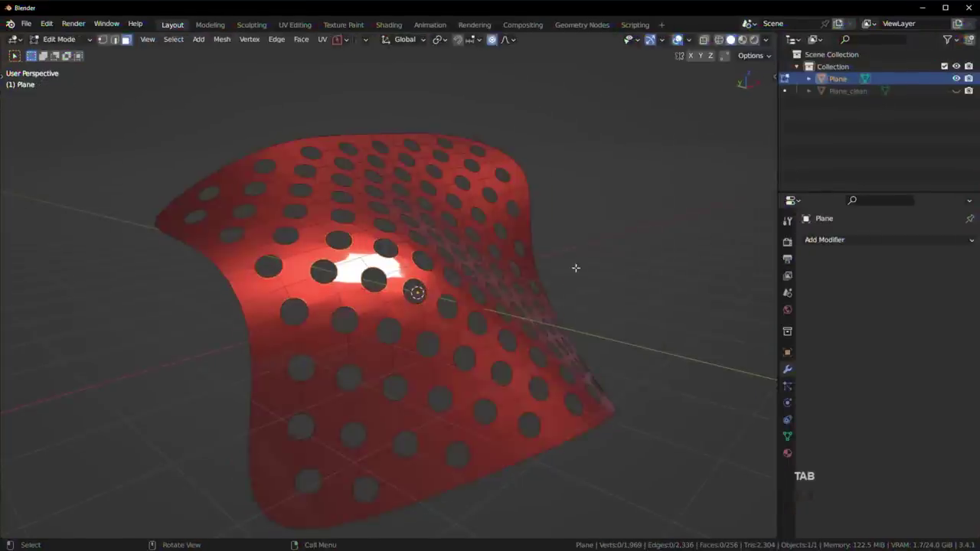
mouse_move(575, 267)
middle_mouse_down()
mouse_move(557, 289)
mouse_move(580, 274)
middle_mouse_up()
scroll(556, 283, "up", 3)
left_click(275, 275)
left_click(310, 328, "shift")
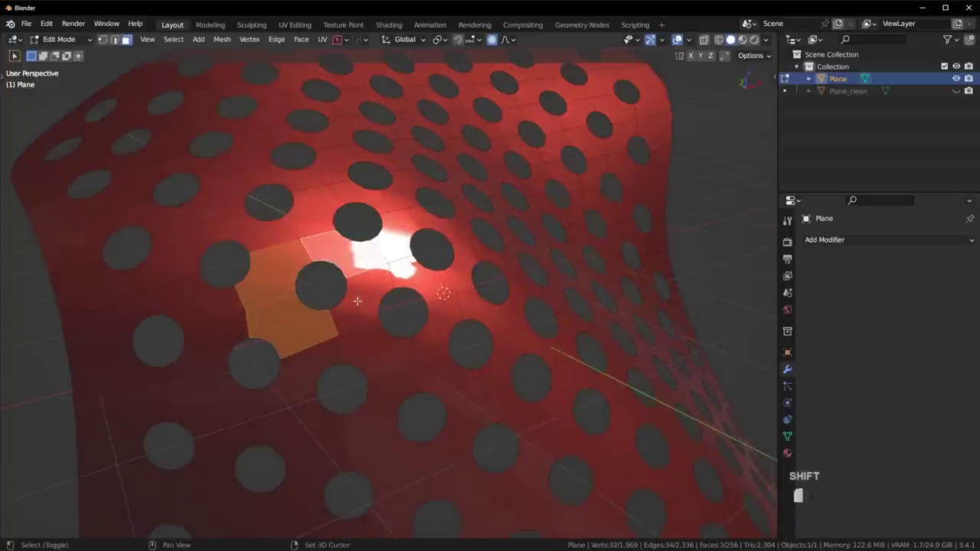
left_click(360, 253, "shift")
left_click(356, 301, "shift")
left_click(391, 250, "shift")
left_click(419, 275, "shift")
middle_click_drag(558, 272, 623, 265)
key("Tab")
middle_click_drag(667, 151, 470, 316)
Step: Select the entire perforated mesh in Edit Mode and assign it to a new vertex group
key("Tab")
key("a")
left_click(787, 435)
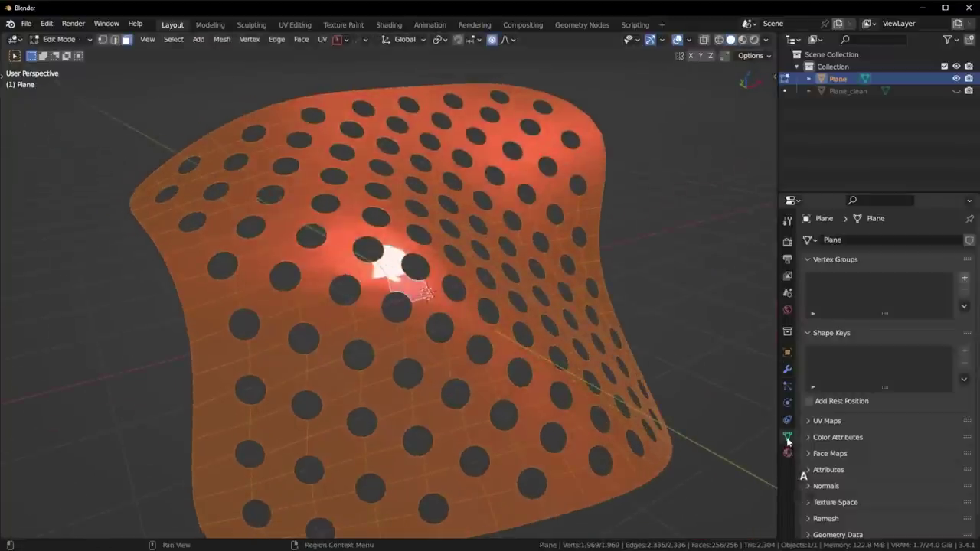
left_click(964, 280)
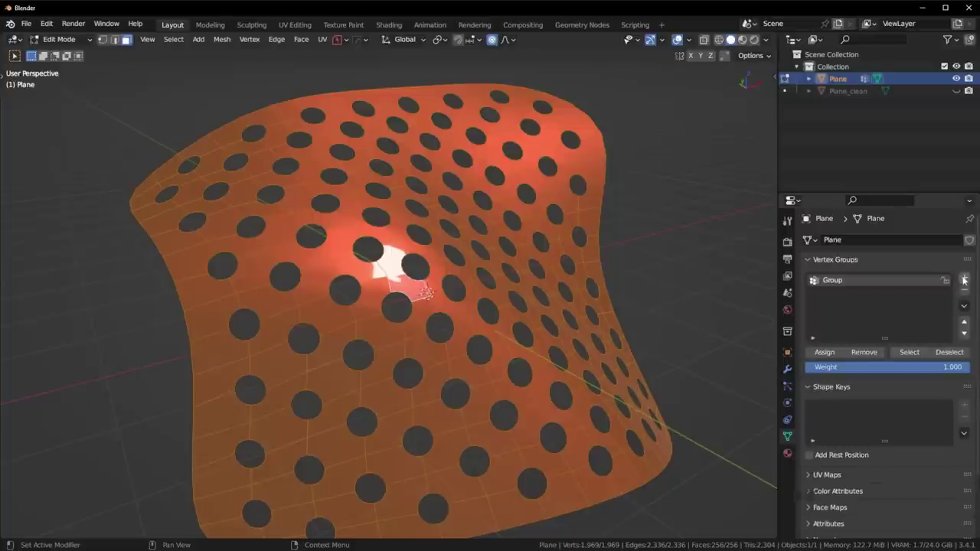
left_click(826, 353)
Step: Check the vertex group's coverage by clearing the selection, selecting the group's vertices and clearing the selection again
key("alt+a")
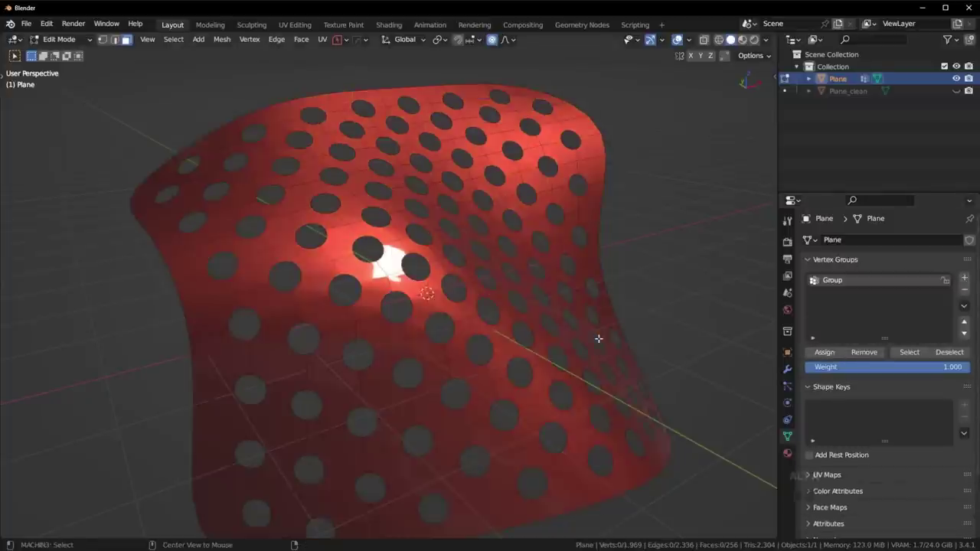
left_click(908, 352)
middle_click_drag(498, 320, 508, 355)
key("alt+a")
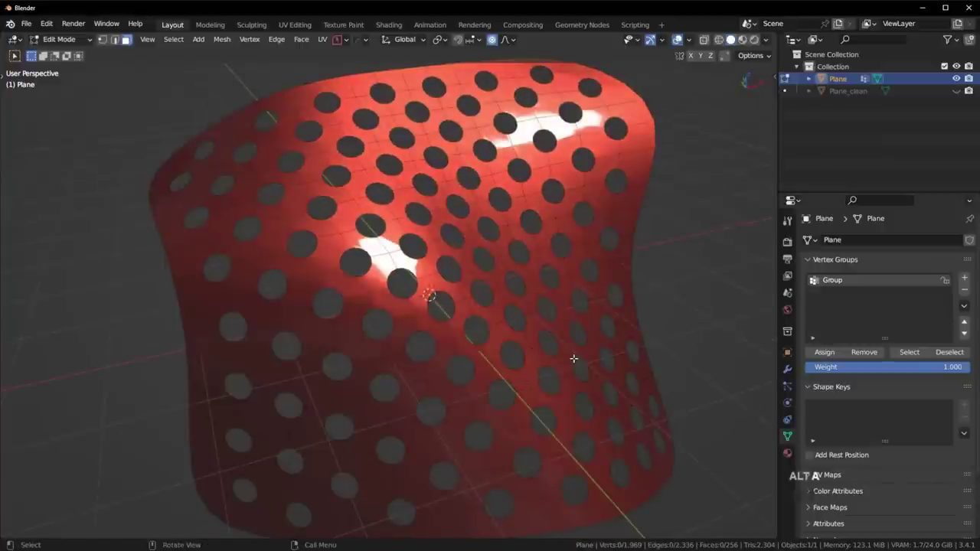
Step: Return to Object Mode and add a Data Transfer modifier to the perforated Plane
key("Tab")
left_click(788, 370)
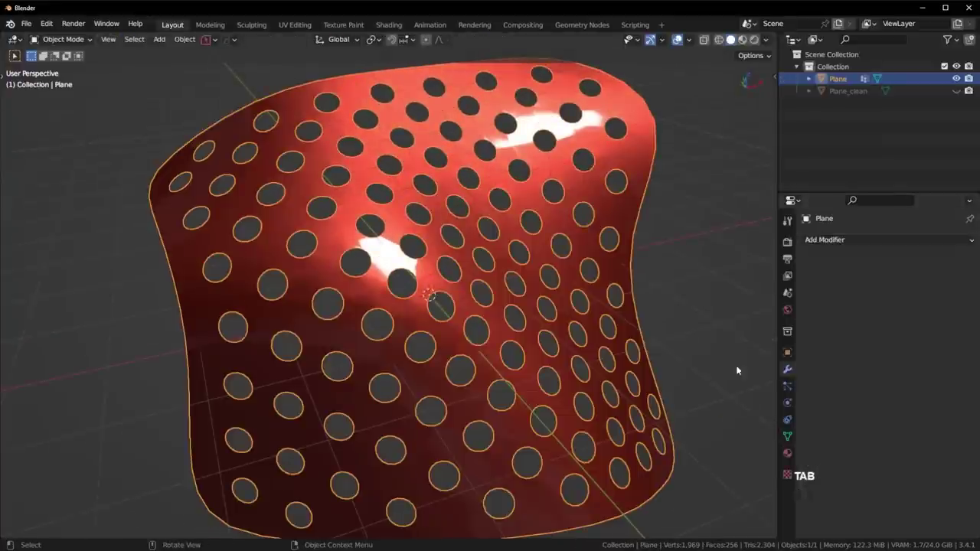
middle_click_drag(672, 345, 638, 260)
left_click(831, 242)
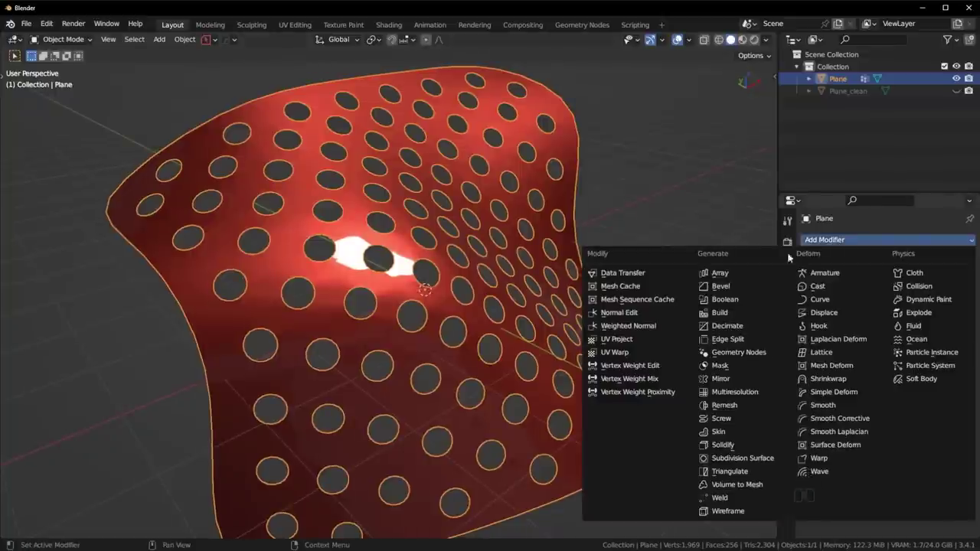
left_click(634, 276)
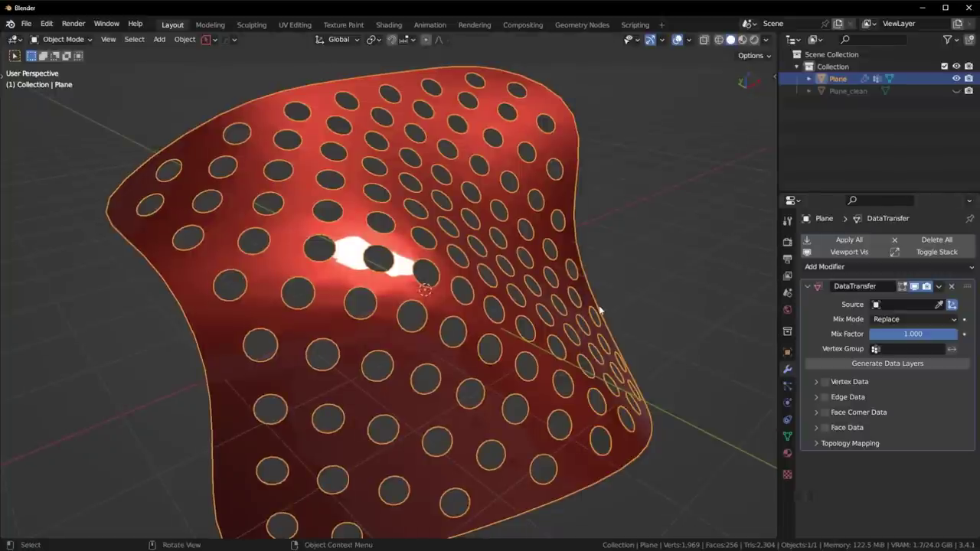
Step: Set the Data Transfer modifier's vertex group to Group
middle_click_drag(600, 310, 429, 372)
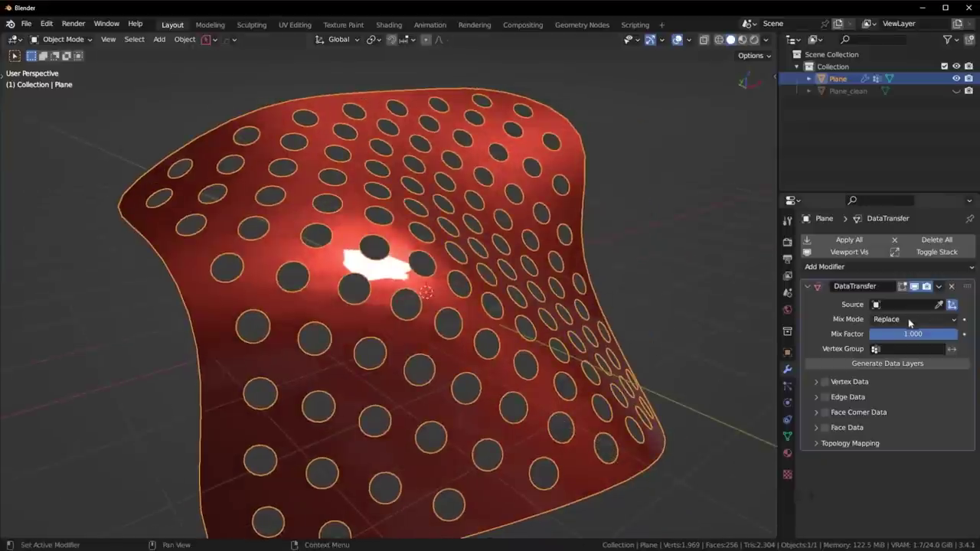
left_click(911, 352)
left_click(907, 367)
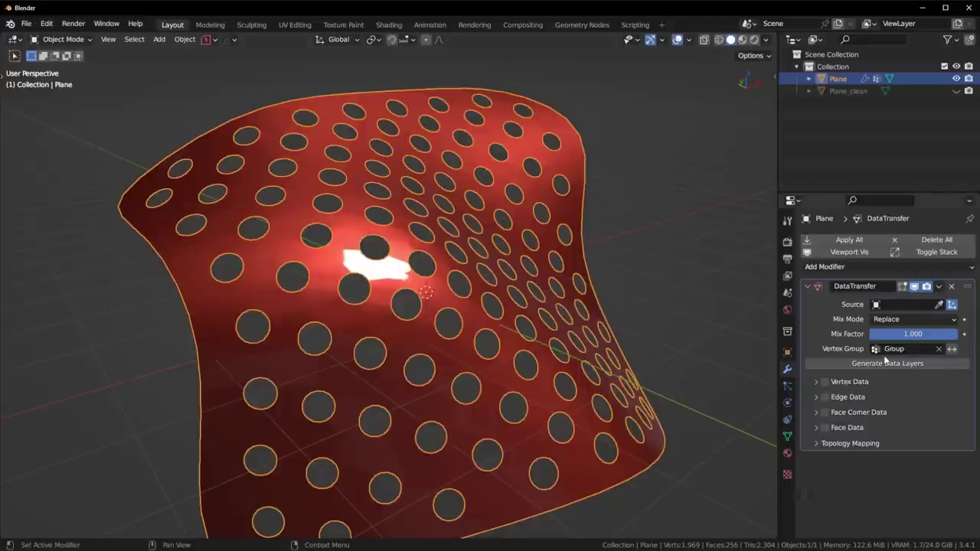
Step: Enable Face Corner Data in the Data Transfer modifier with Custom Normals and Projected Face Interpolated mapping
middle_click_drag(393, 336, 262, 310)
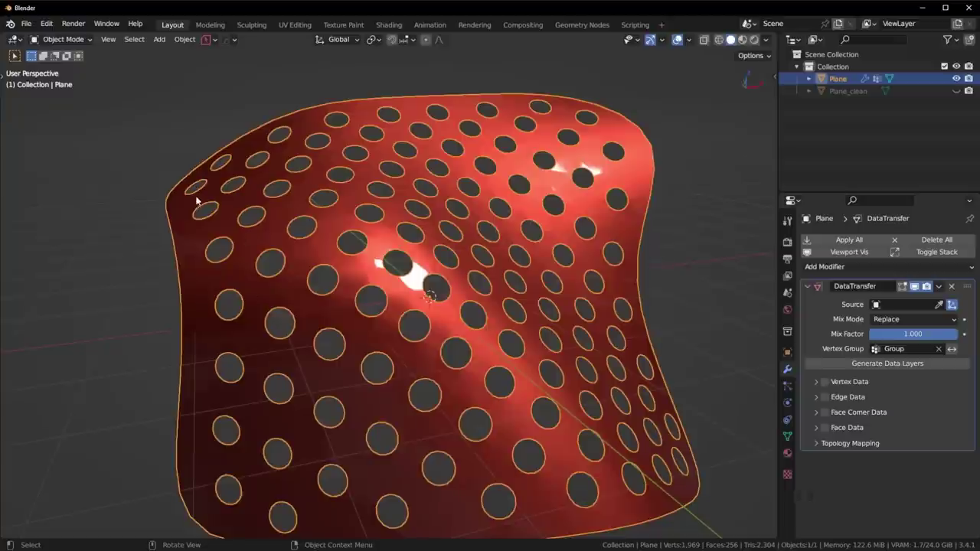
middle_click_drag(231, 378, 259, 445)
middle_click_drag(357, 293, 247, 202)
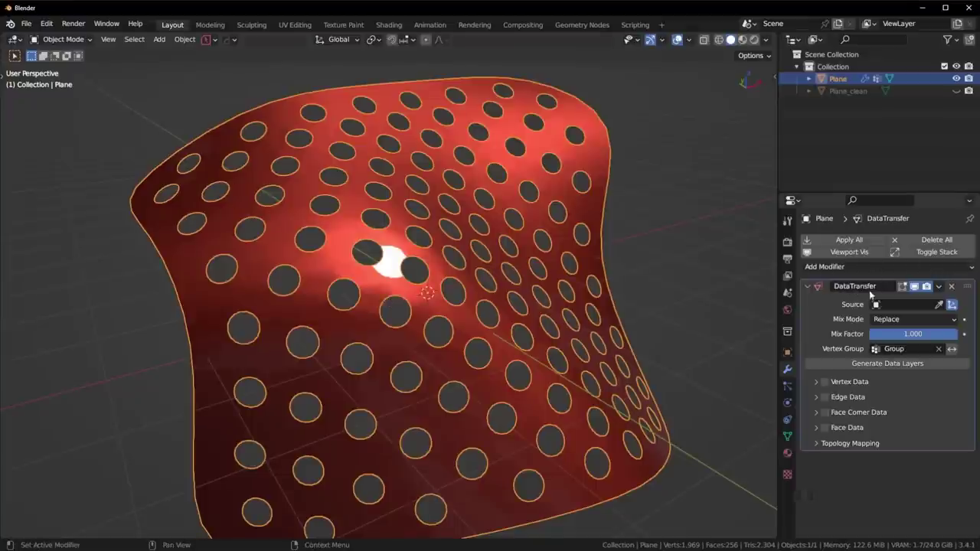
left_click(824, 413)
left_click(817, 413)
left_click(892, 446)
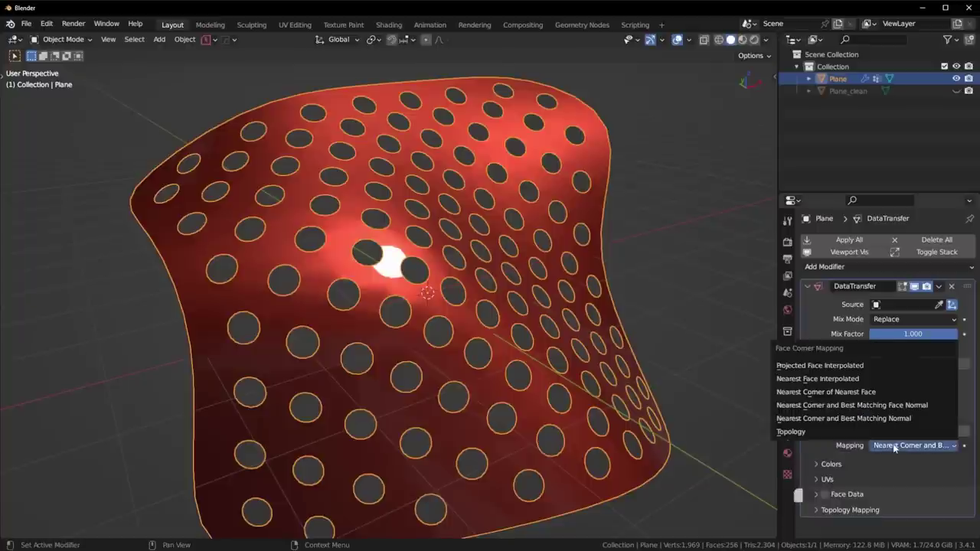
left_click(841, 368)
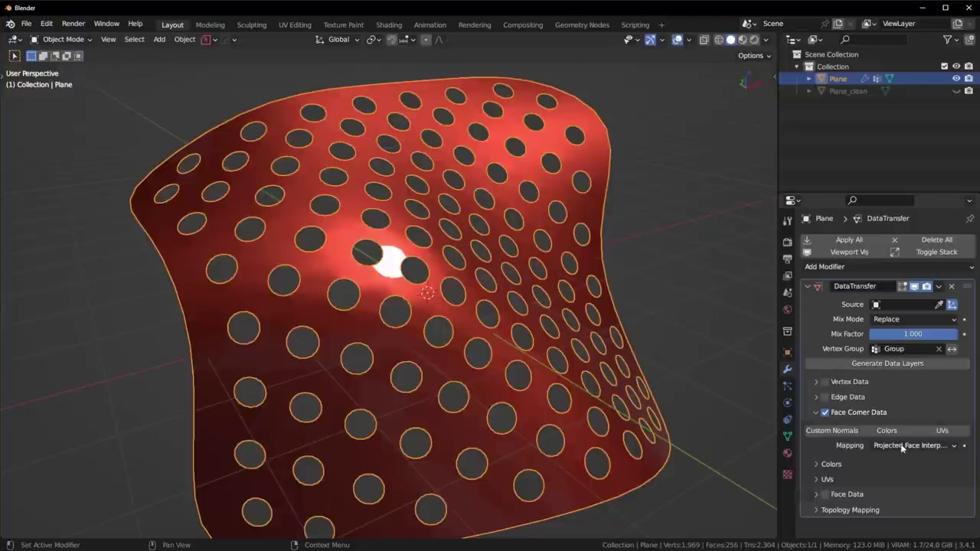
left_click(833, 430)
Step: Set Plane_clean as the Data Transfer modifier's source object
middle_click_drag(613, 321, 628, 331)
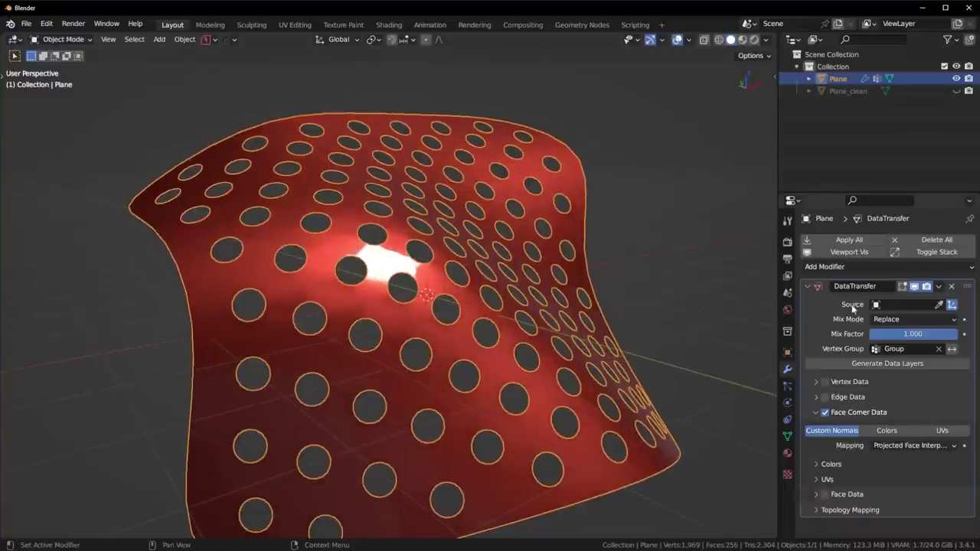
left_click(879, 305)
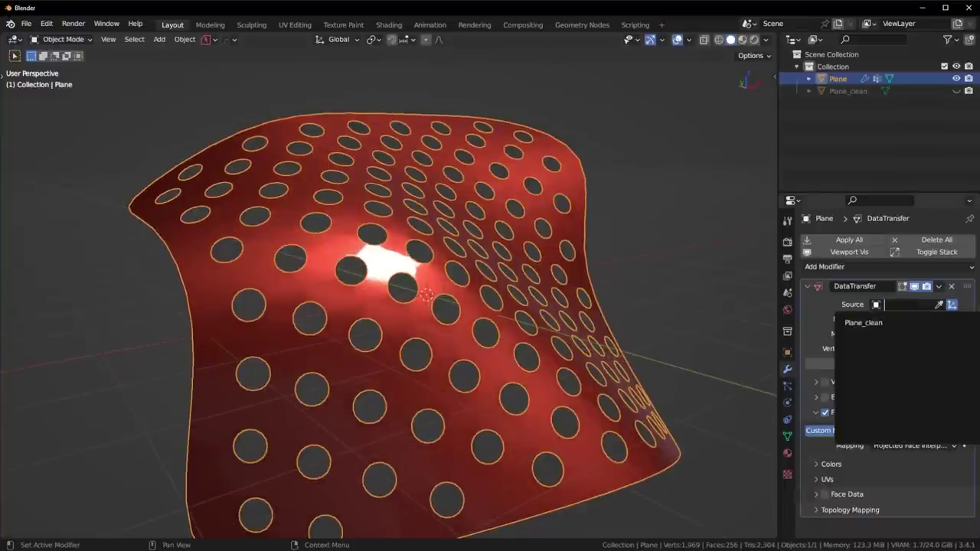
left_click(868, 324)
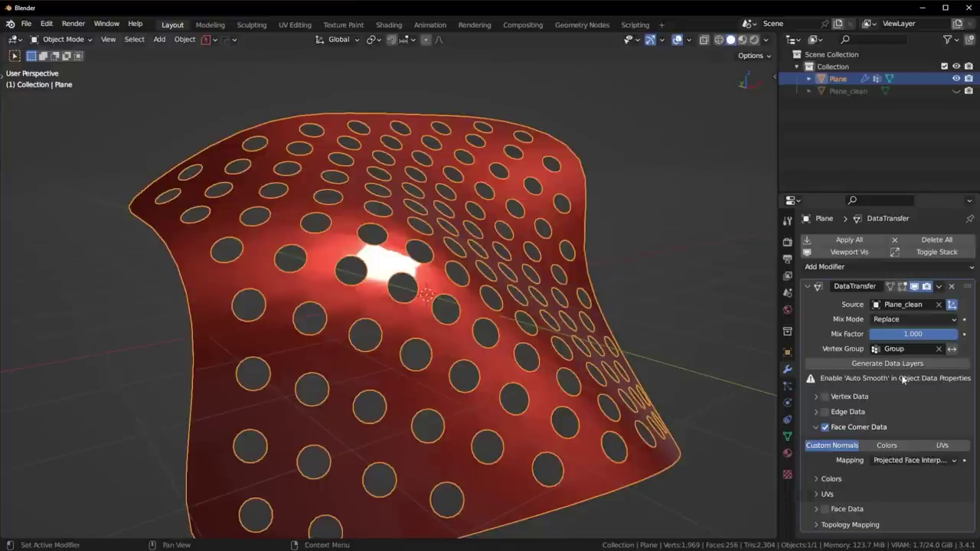
Step: Apply Shade Auto Smooth to the perforated Plane
right_click(642, 252)
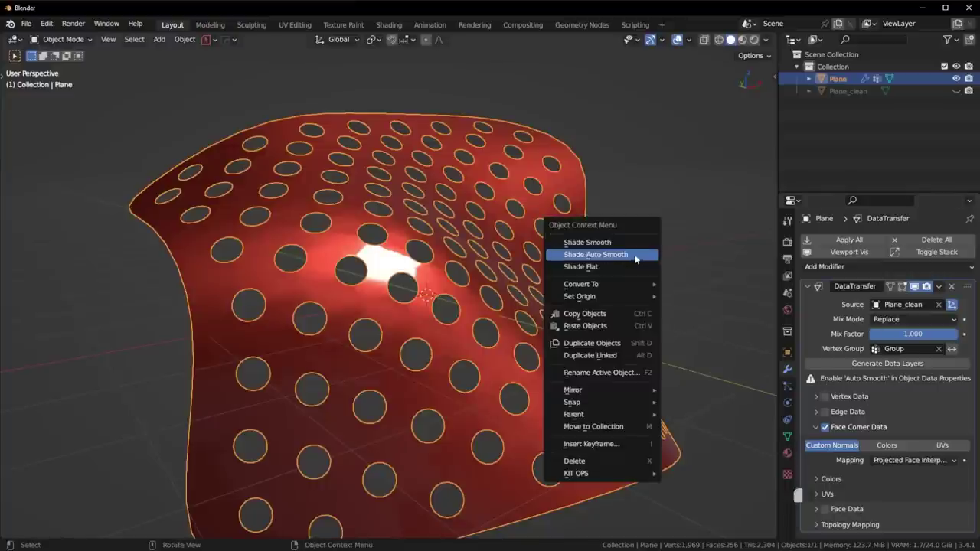
left_click(635, 256)
middle_click_drag(634, 261, 574, 299)
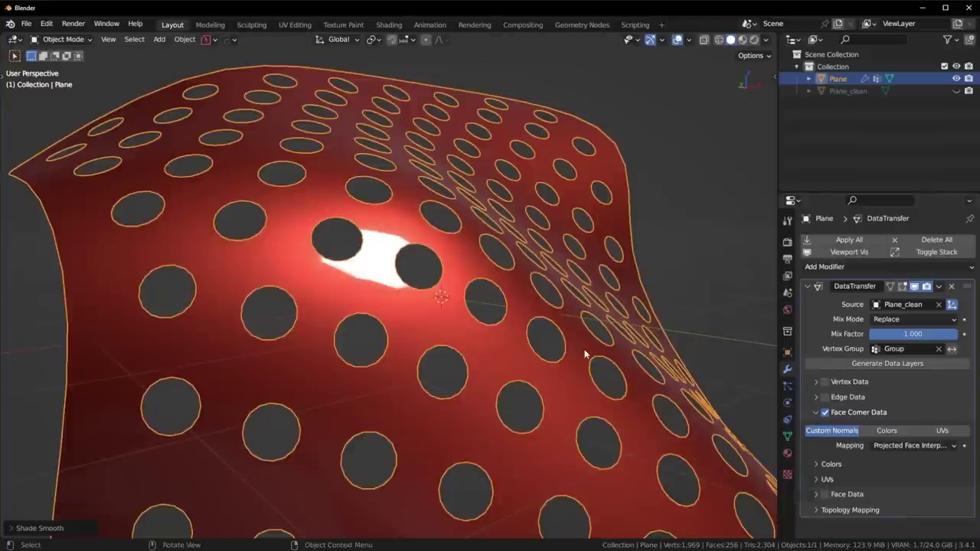
middle_click_drag(586, 350, 472, 289)
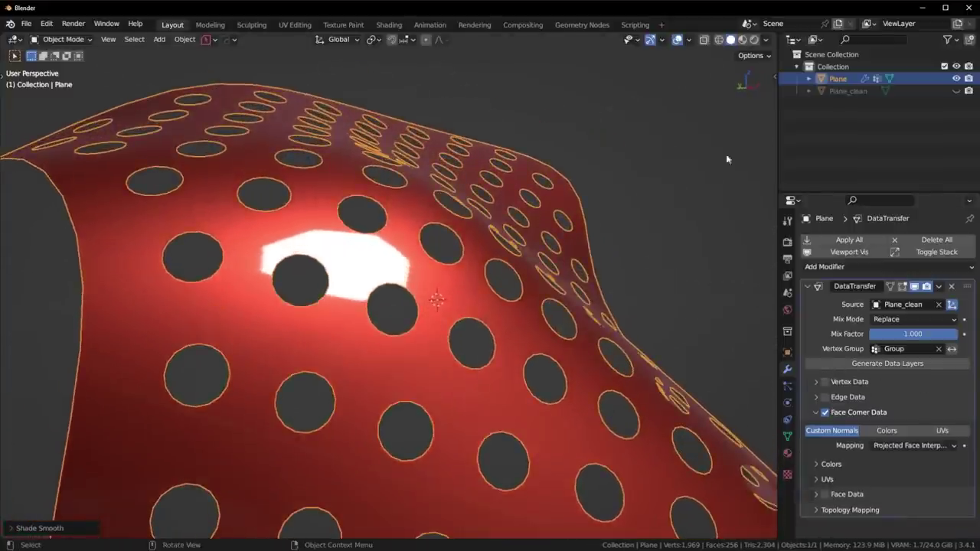
Step: Compare the shading of Plane_clean and the perforated Plane by displaying each one on its own
left_click(957, 91)
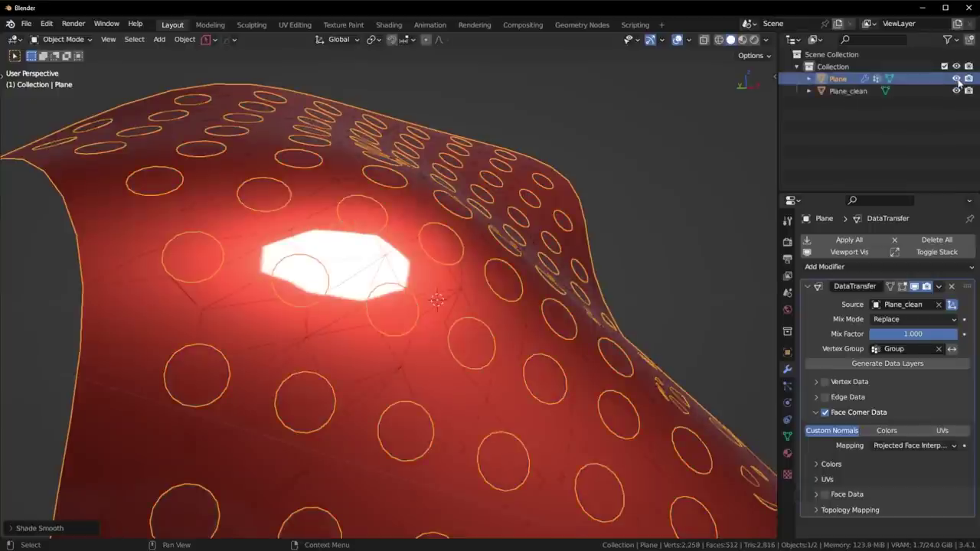
left_click(957, 79)
middle_click_drag(613, 263, 398, 378)
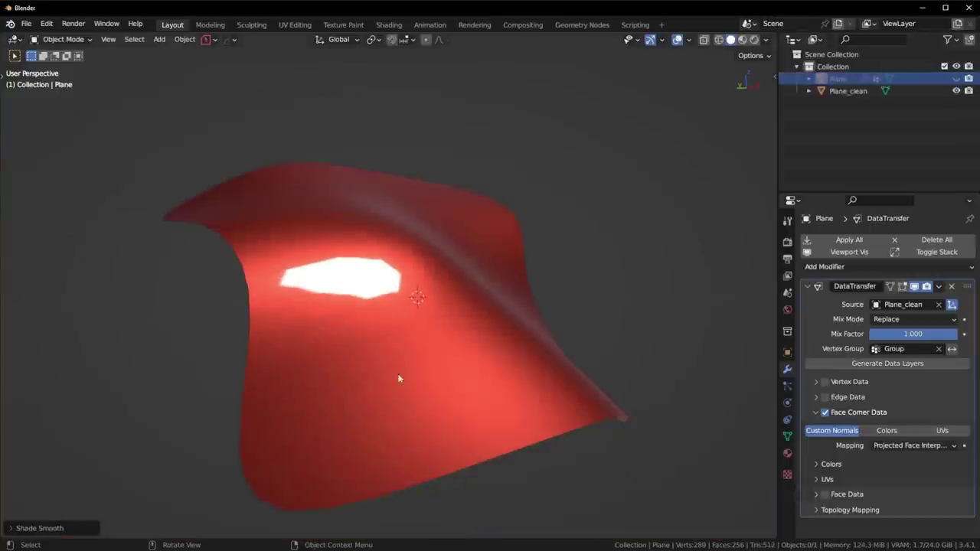
left_click(956, 90)
left_click(957, 79)
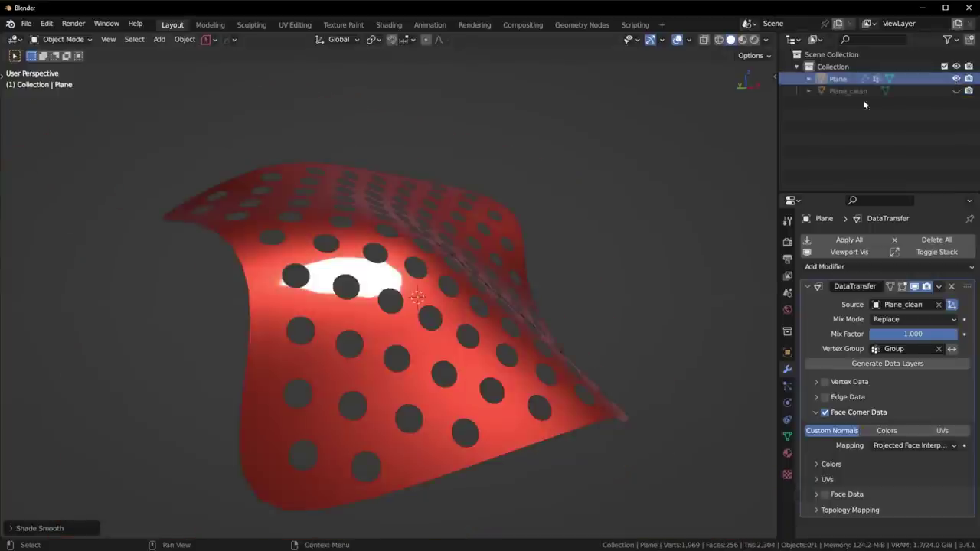
Step: Compare the perforated Plane without its Data Transfer effect against Plane_clean, and restore the modifier's viewport display
scroll(605, 253, "up", 3)
scroll(660, 219, "up", 2)
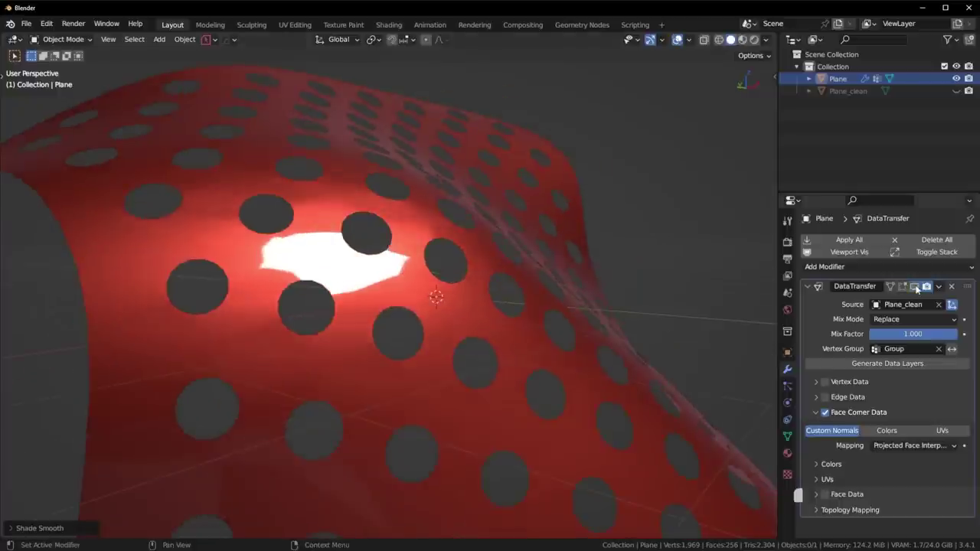
left_click(915, 286)
left_click(956, 79)
left_click(957, 91)
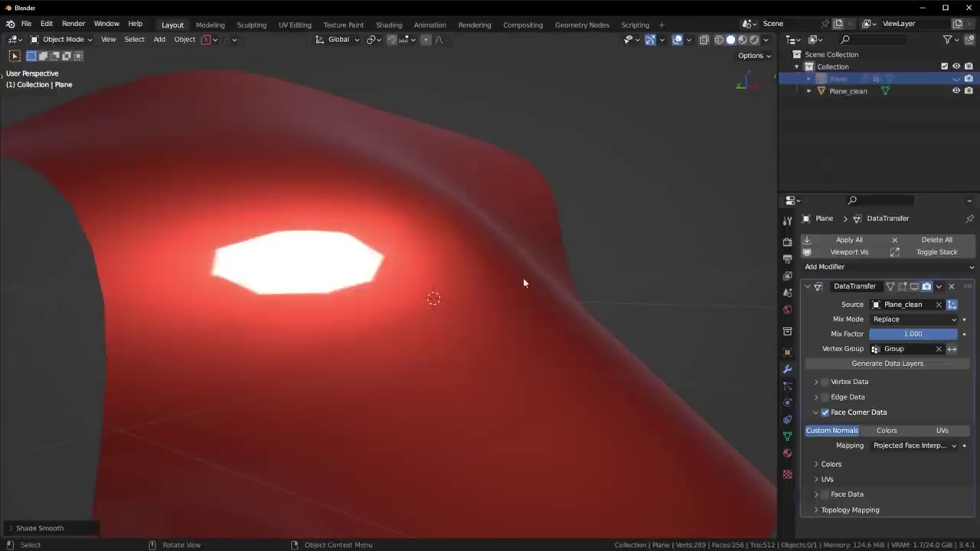
left_click(957, 91)
left_click(956, 79)
middle_click_drag(551, 253, 799, 293)
left_click(915, 286)
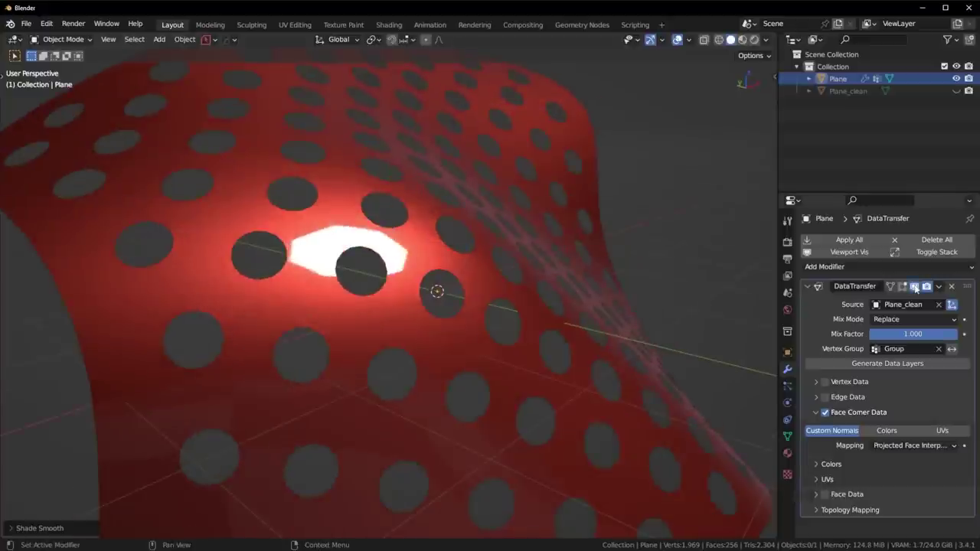
middle_click_drag(633, 272, 484, 339)
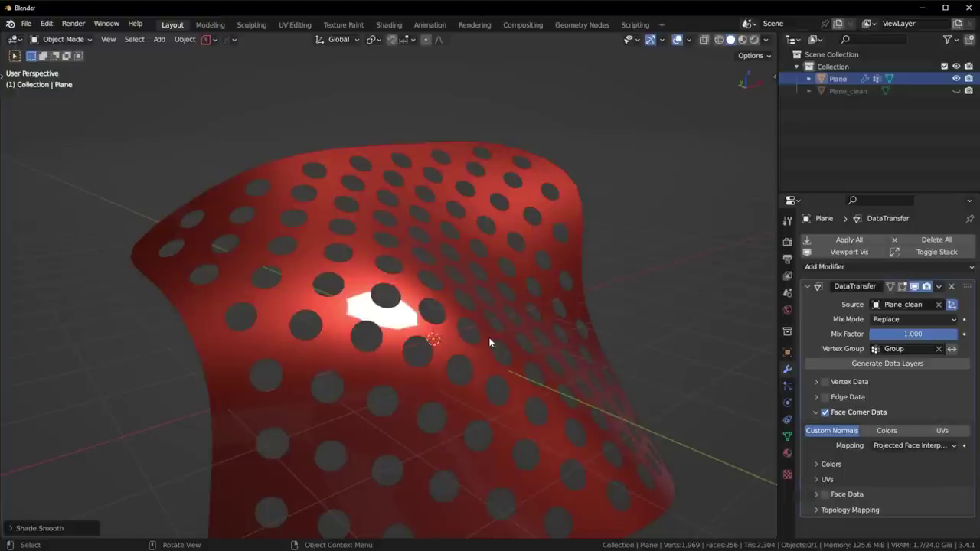
Step: Hide the perforated Plane, unhide Plane_clean and select it
left_click(957, 78)
left_click(956, 90)
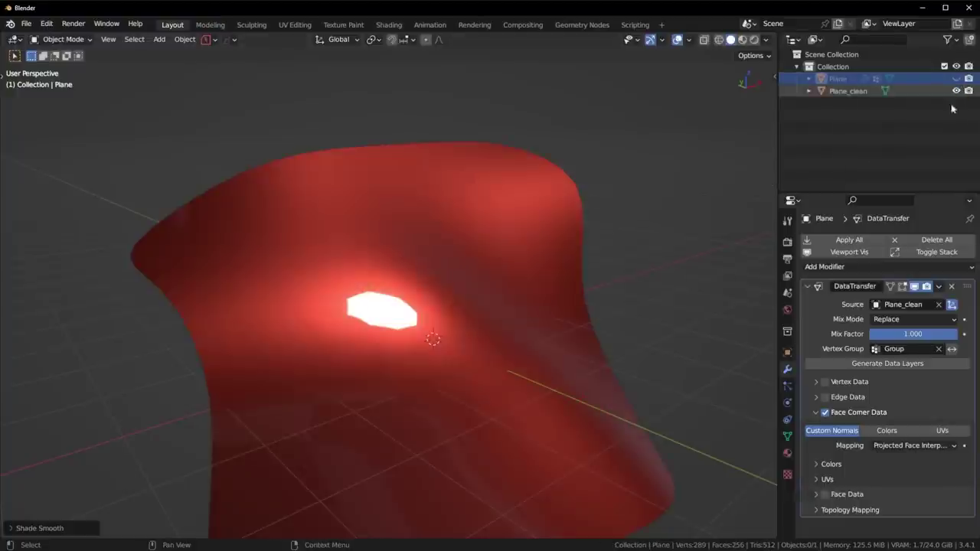
left_click(473, 287)
middle_click_drag(474, 287, 579, 277)
scroll(577, 281, "down", 3)
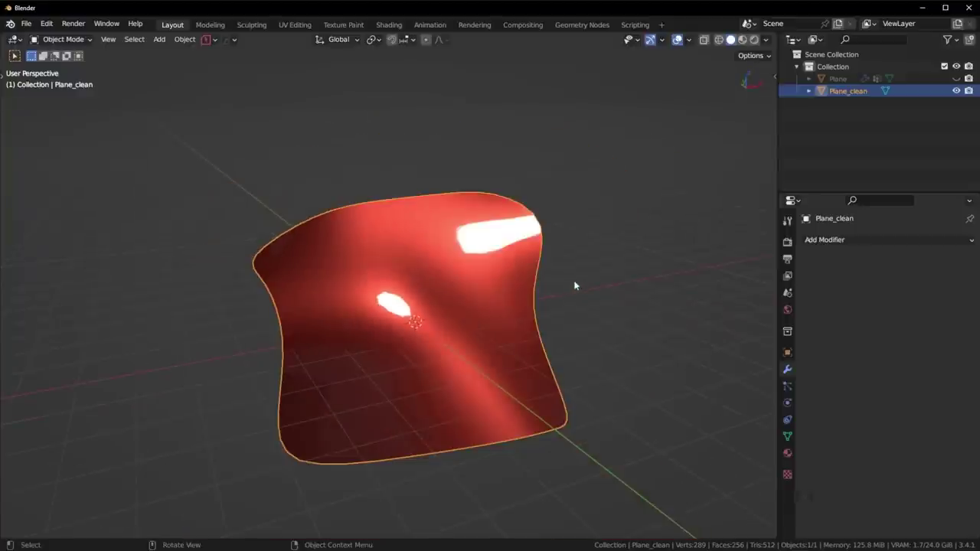
middle_click_drag(530, 305, 588, 284)
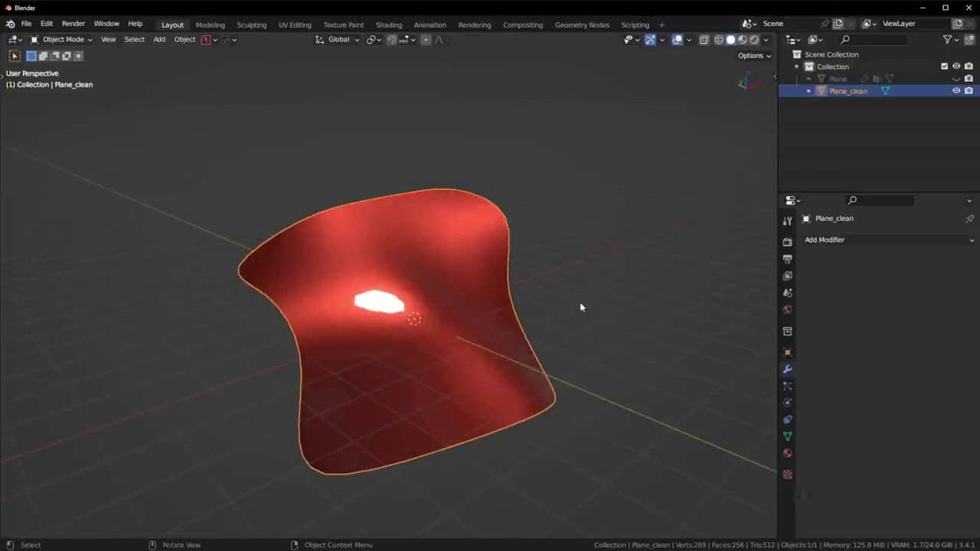
Step: Switch the viewport to Rendered shading and show the MaterialWorks library
key("z")
mouse_move(650, 258)
middle_mouse_down()
mouse_move(492, 271)
mouse_move(604, 280)
mouse_move(531, 284)
middle_mouse_up()
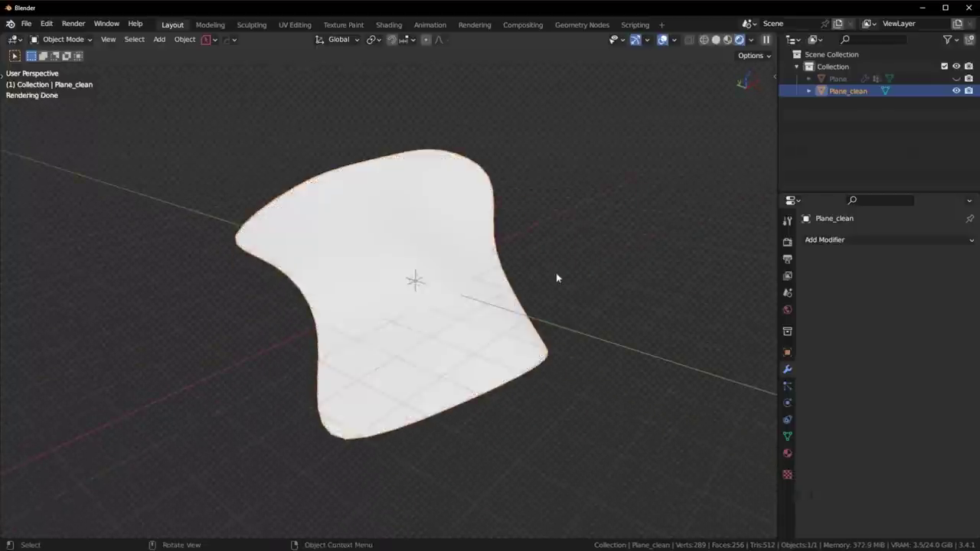
key("n")
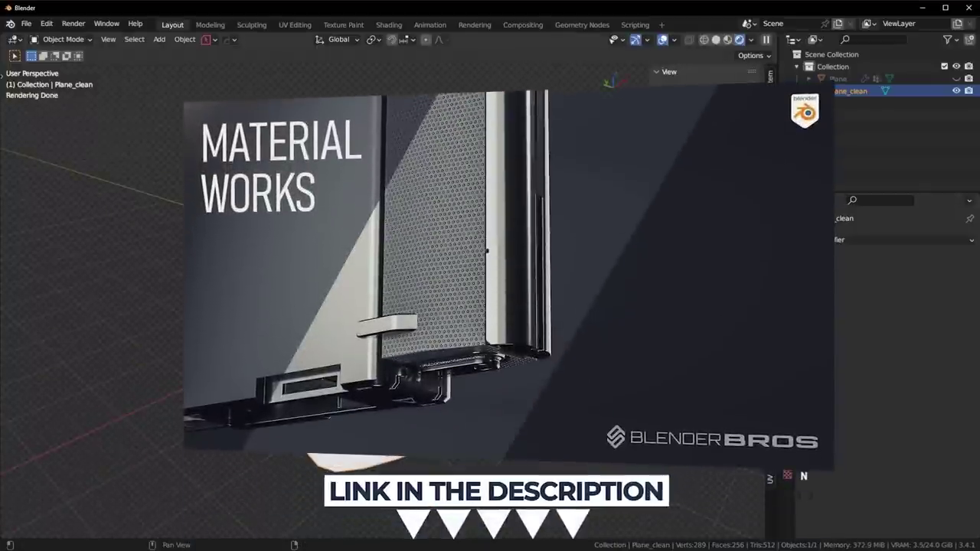
left_click(770, 153)
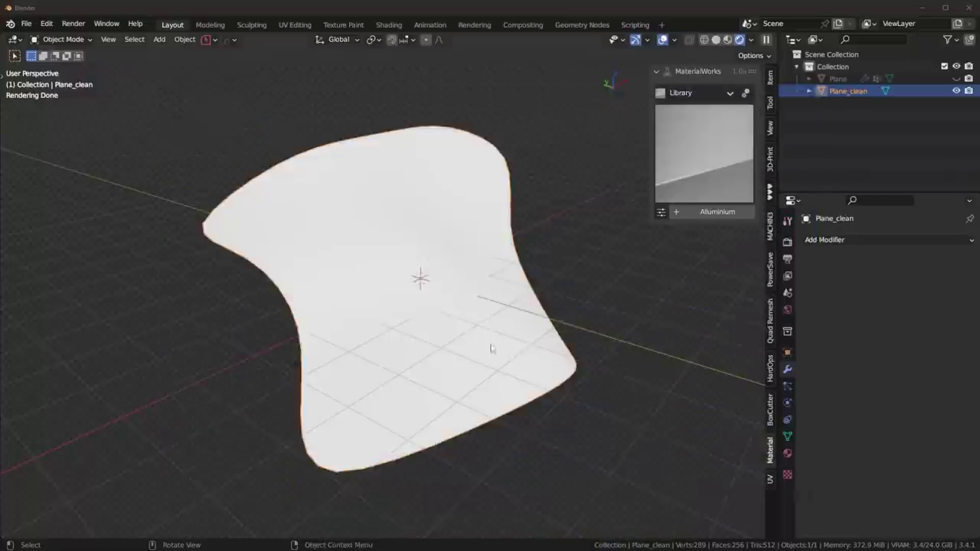
Step: Assign the Dotted Steel Net material to Plane_clean and switch its Blend setting to the second mapping mode
middle_click_drag(491, 345, 481, 347)
middle_click_drag(453, 288, 431, 308, "shift")
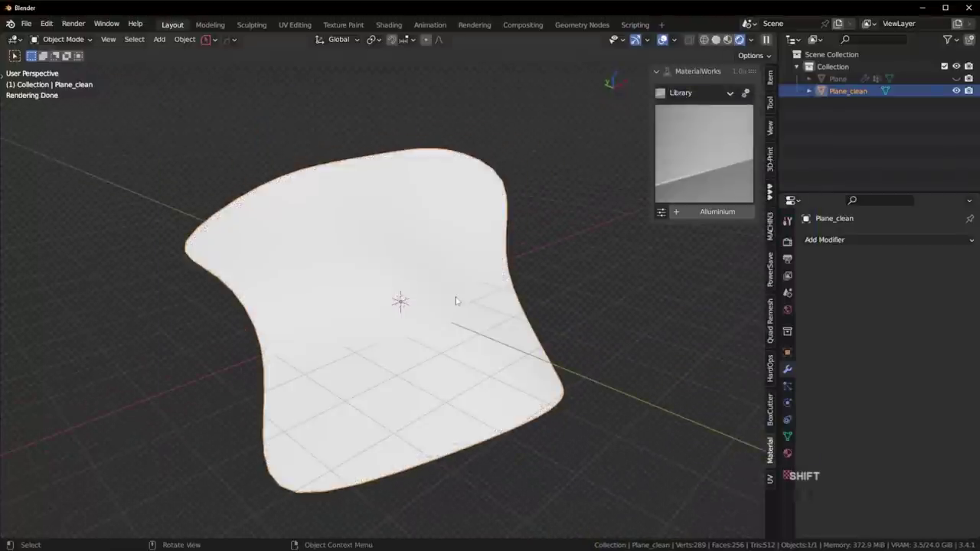
left_click(727, 148)
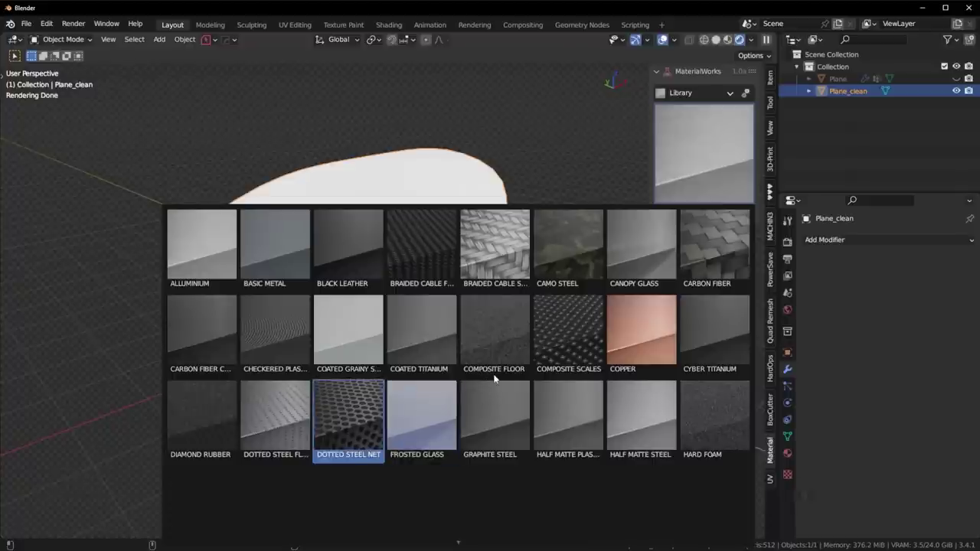
left_click(359, 429)
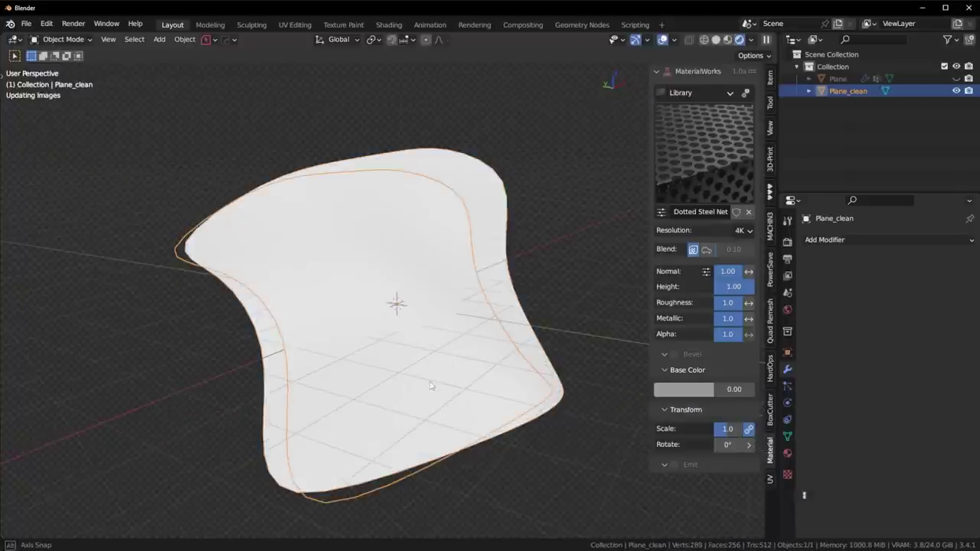
middle_click_drag(508, 376, 500, 375)
left_click(706, 252)
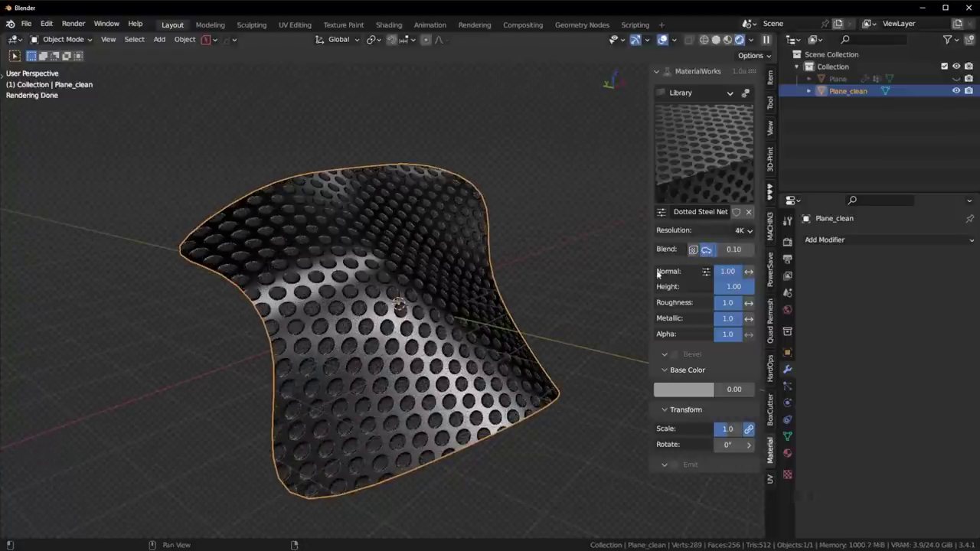
Step: Lower the Dotted Steel Net material's Alpha to 0.0
scroll(426, 401, "up", 3)
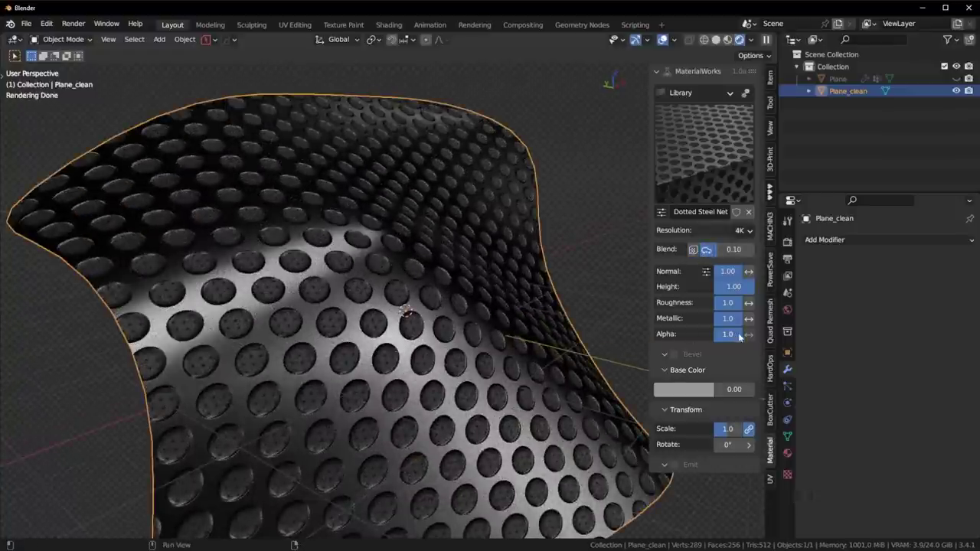
left_click_drag(735, 338, 714, 337)
middle_click_drag(531, 354, 458, 351)
Step: Check Plane_clean in Solid shading and return to Rendered shading
key("z")
left_click(519, 227)
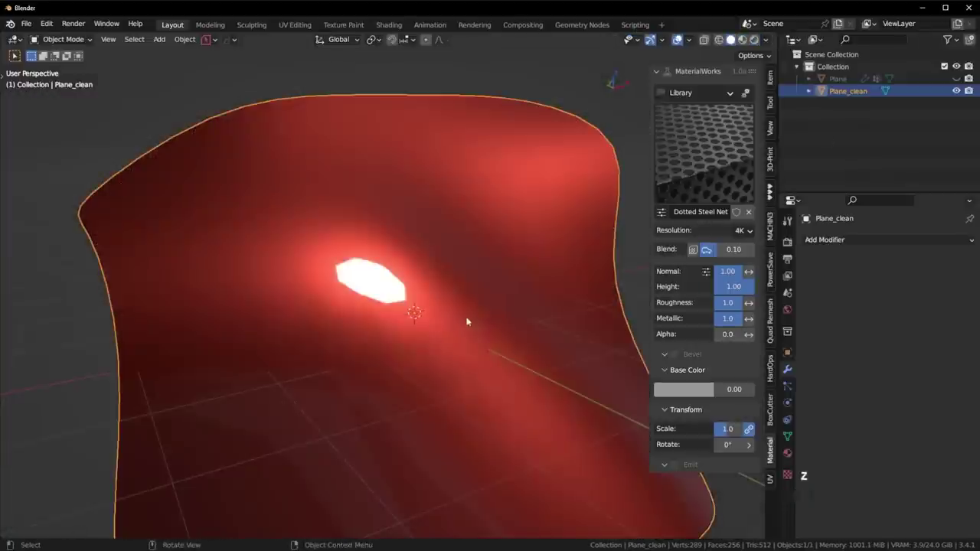
key("z")
left_click(486, 195)
Step: Set the Dotted Steel Net material's scale to 0.1 and inspect the finer perforation pattern on the surface
middle_click_drag(508, 306, 543, 296)
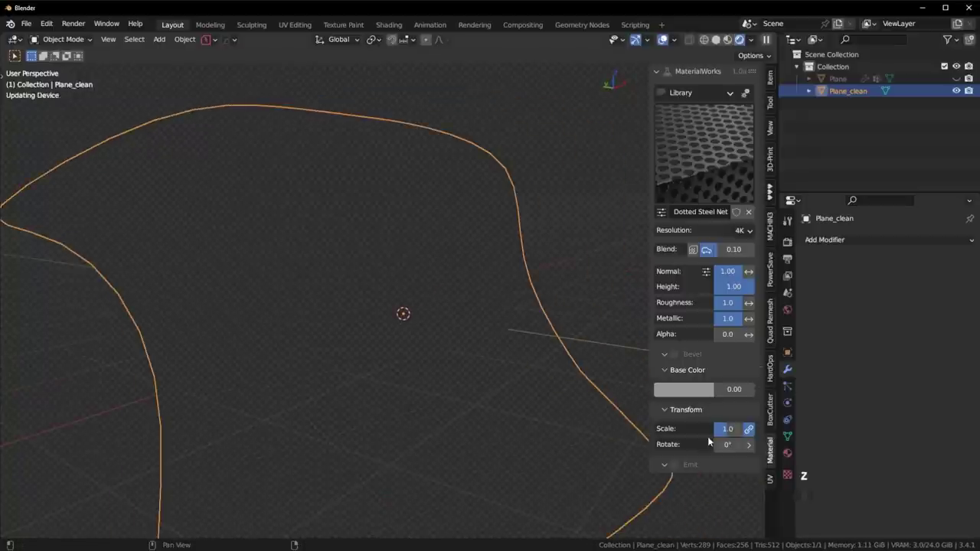
type("0.1")
key("Return")
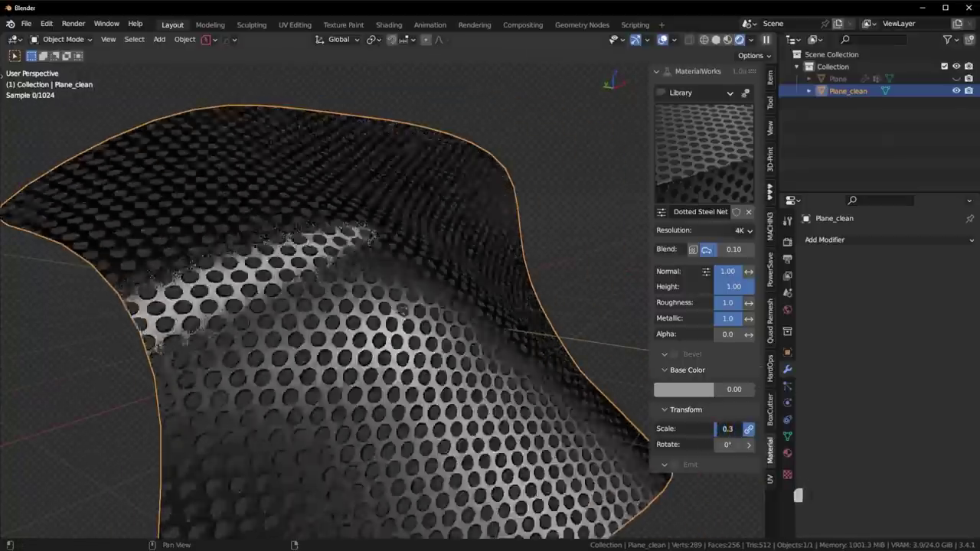
scroll(446, 350, "up", 6)
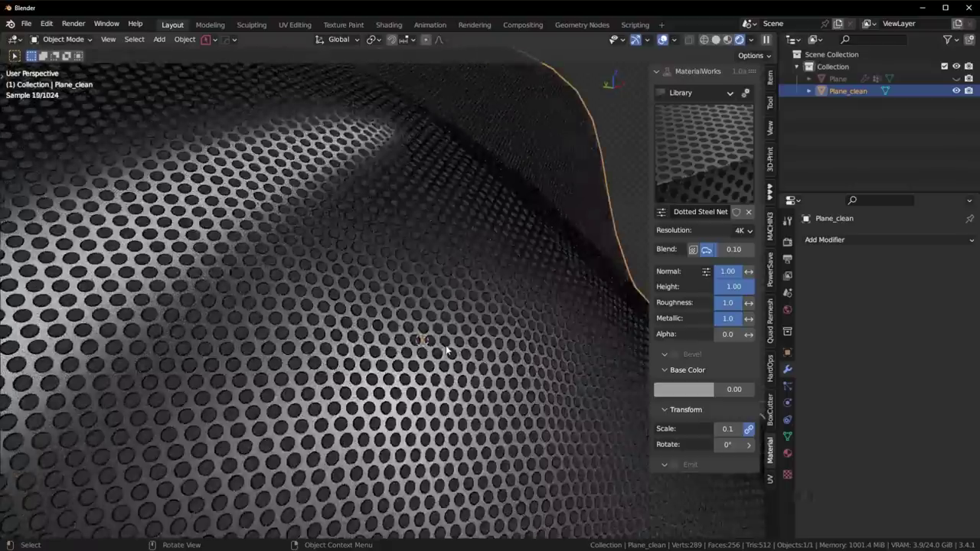
middle_click_drag(447, 350, 381, 347)
scroll(383, 266, "down", 3)
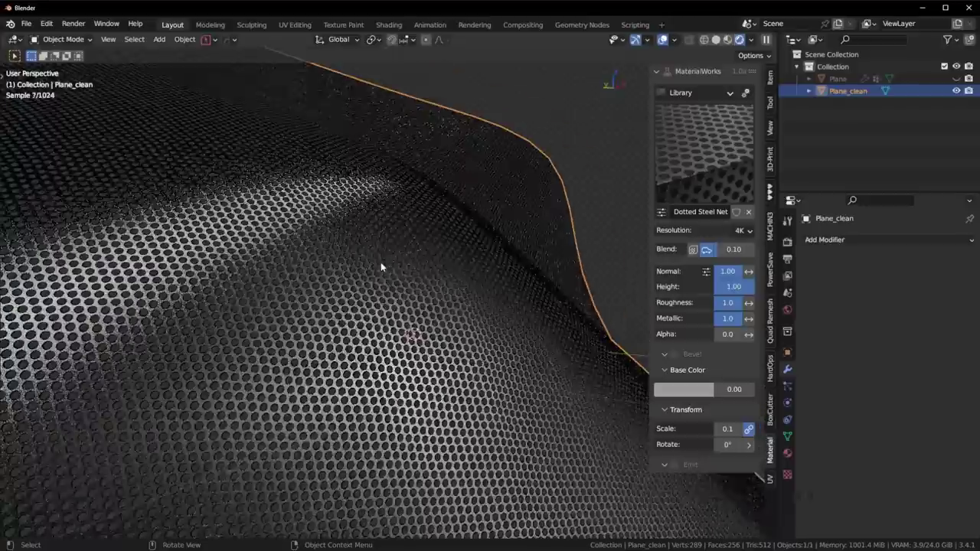
scroll(382, 268, "down", 5)
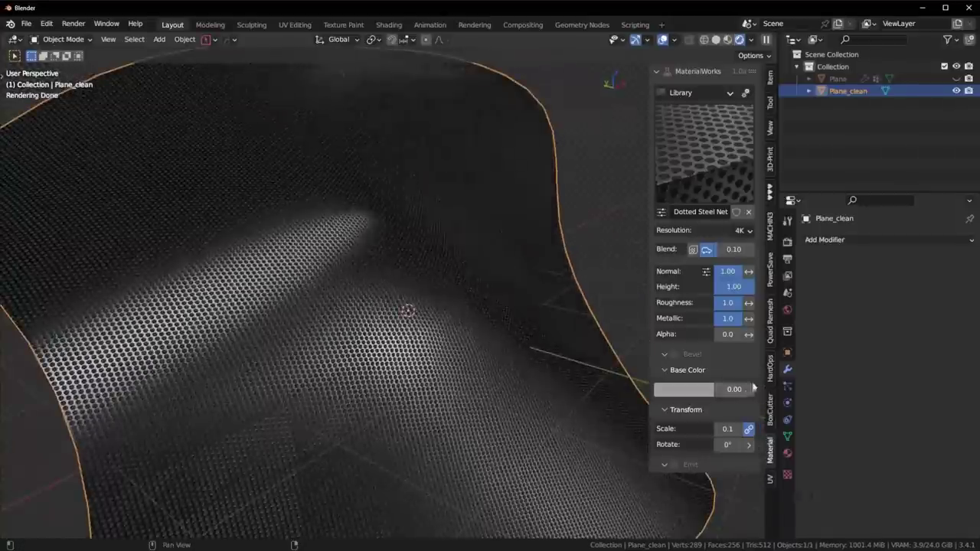
Step: Set the Dotted Steel Net material's scale to 0.7
left_click_drag(726, 335, 720, 334)
left_click_drag(725, 431, 728, 431)
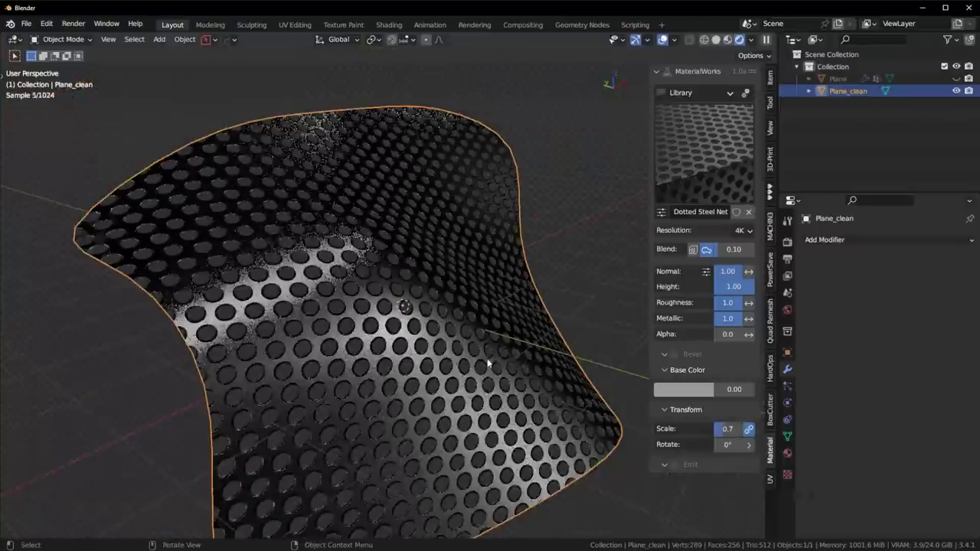
Step: Examine the Dotted Steel Net perforations and reflections on Plane_clean from several angles in Rendered shading
middle_click_drag(459, 329, 514, 354)
scroll(436, 322, "up", 4)
middle_click_drag(418, 321, 495, 328)
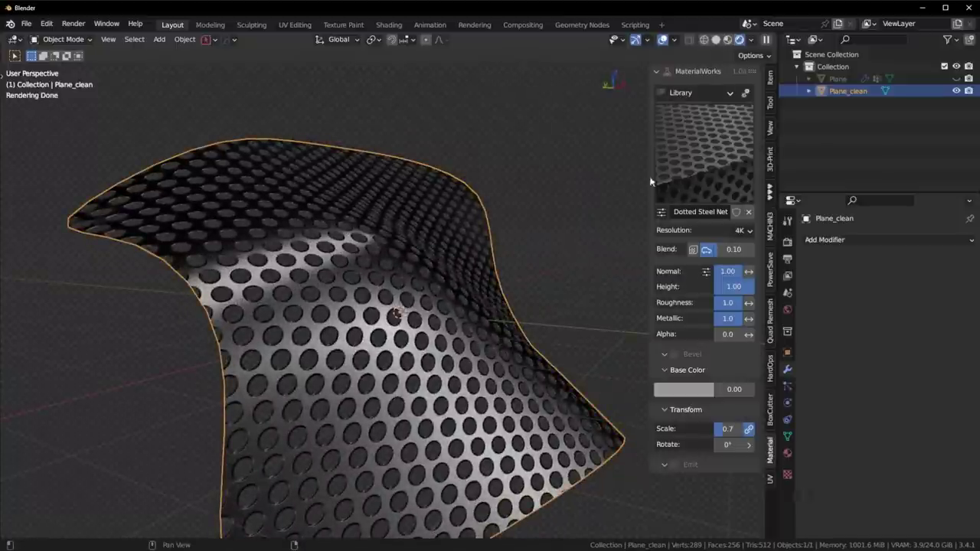
middle_click_drag(508, 318, 451, 342)
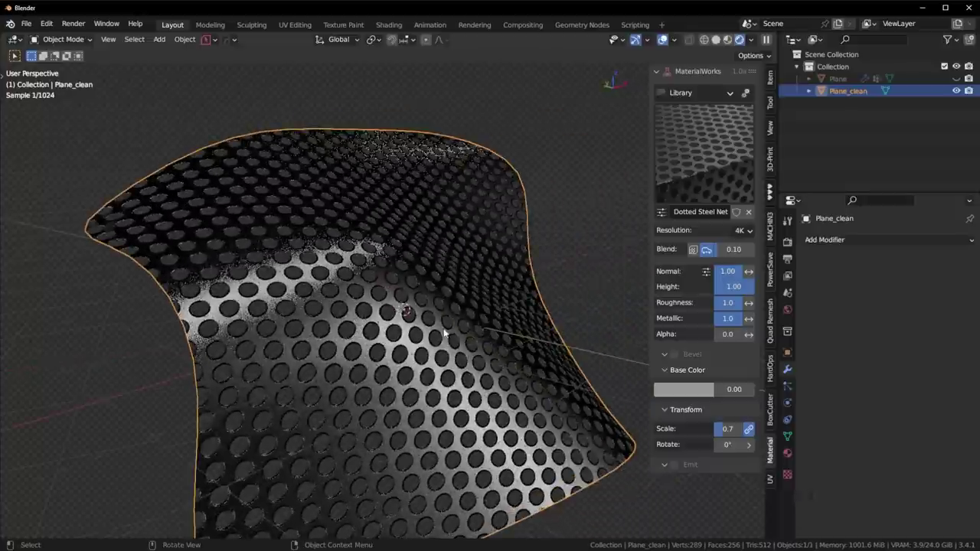
middle_click_drag(388, 398, 325, 373)
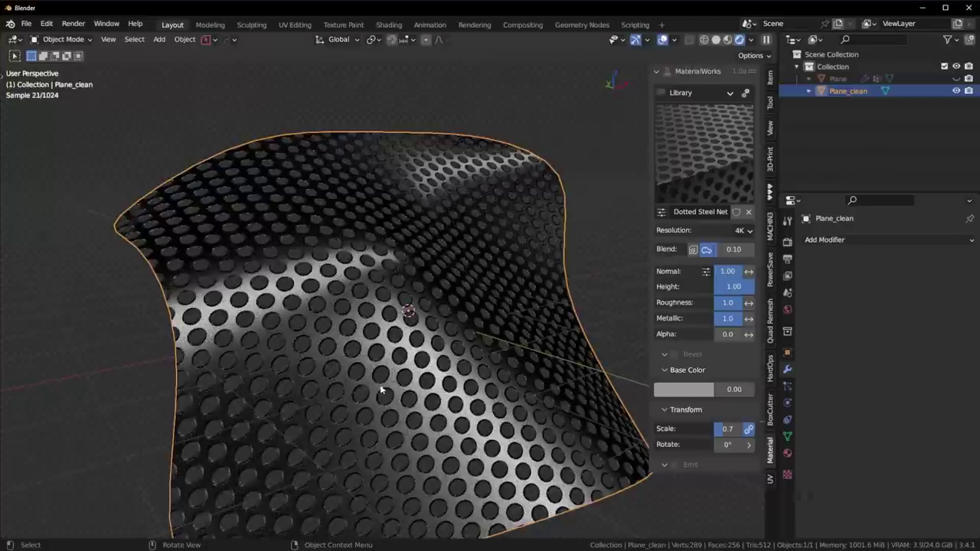
scroll(393, 347, "down", 3)
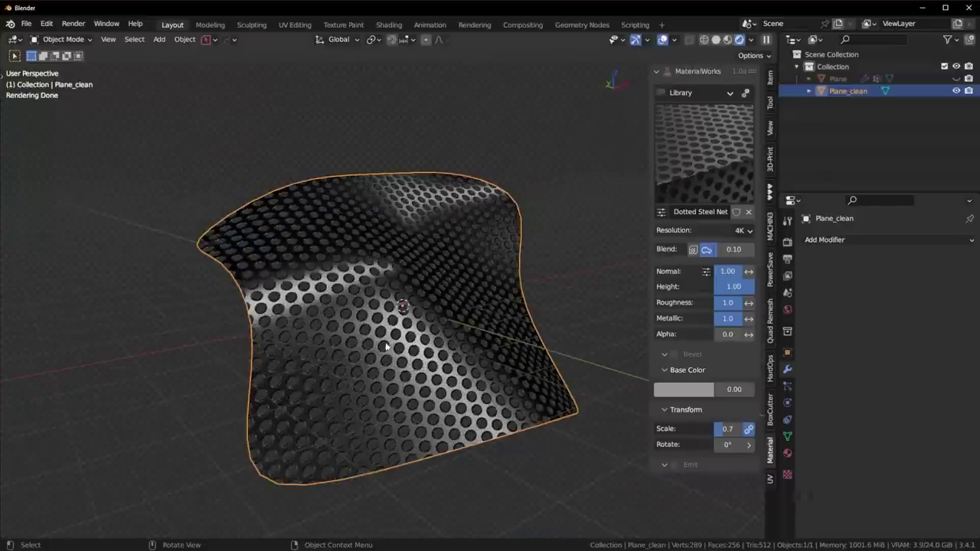
scroll(386, 346, "up", 2)
Step: In Solid shading, hide Plane_clean, show and select the perforated Plane, and inspect its real holes and surface shading
key("z")
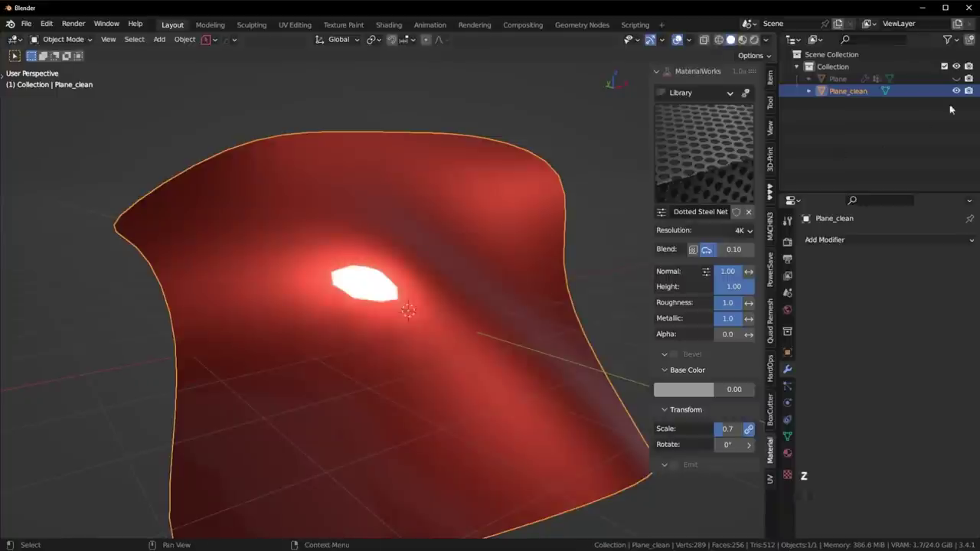
left_click(956, 90)
left_click(956, 78)
left_click(837, 78)
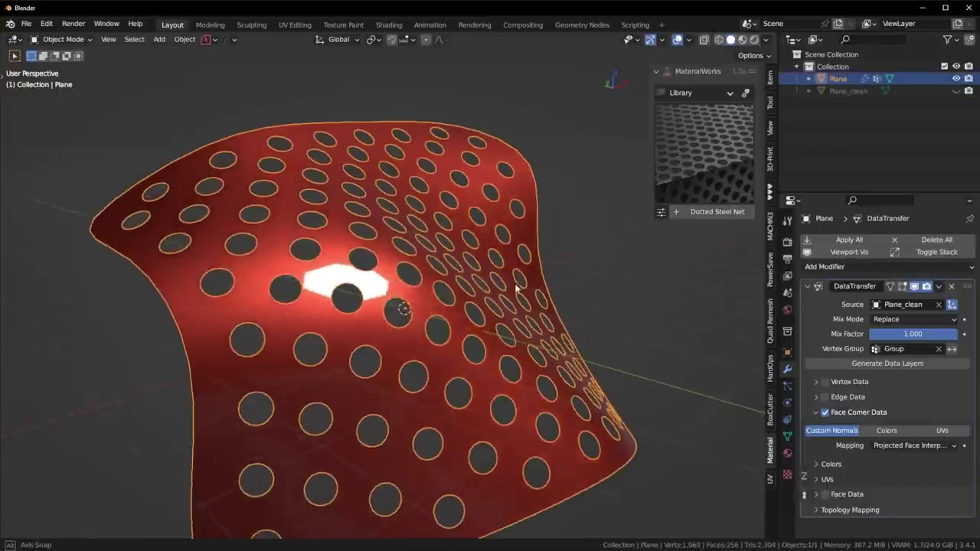
middle_click_drag(518, 288, 607, 292)
mouse_move(561, 316)
middle_mouse_down()
mouse_move(529, 327)
mouse_move(550, 321)
middle_mouse_up()
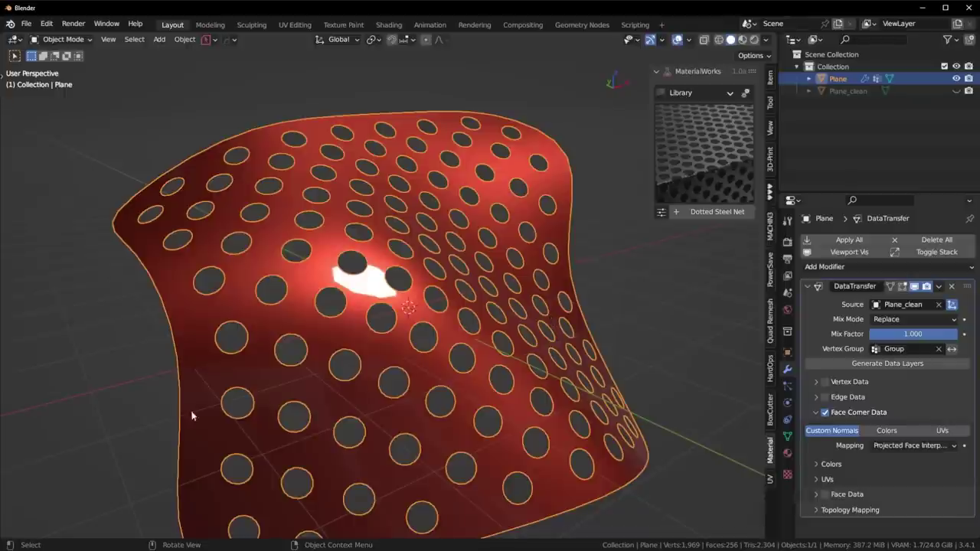
middle_click_drag(550, 322, 520, 331)
Step: Return to Rendered shading, hide the perforated Plane and show Plane_clean again
key("z")
left_click(955, 79)
left_click(956, 91)
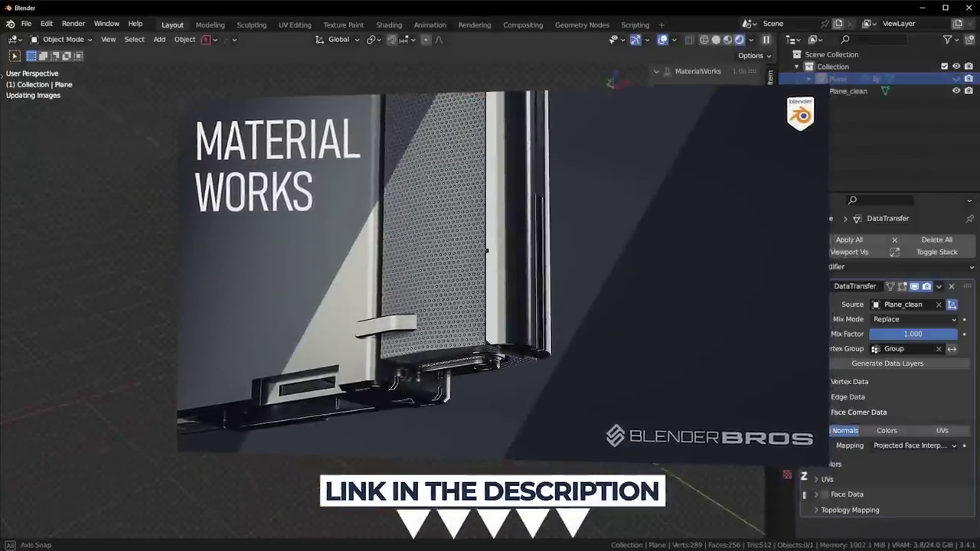